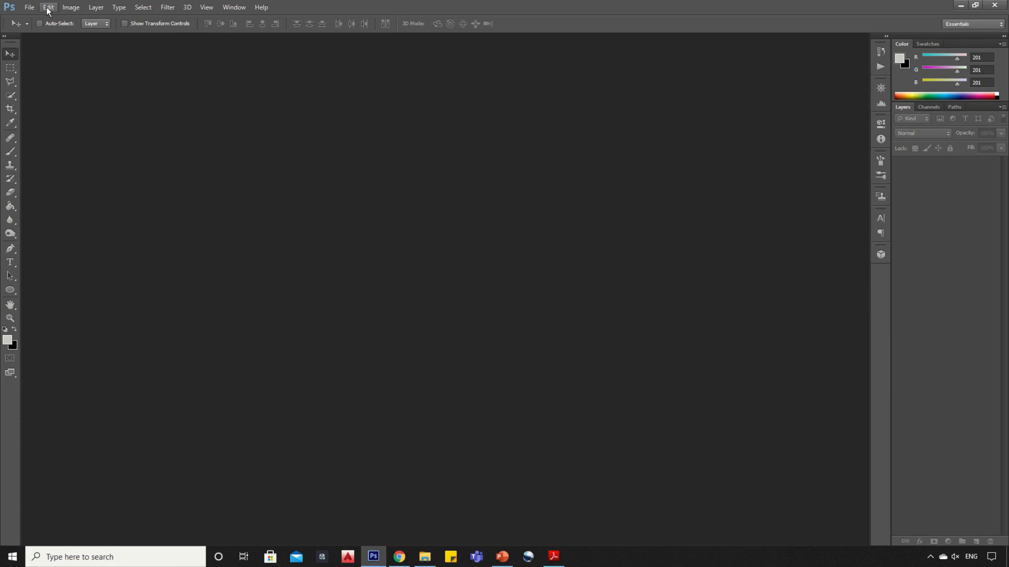
Open the model image from the Broken head folder
click(29, 7)
click(40, 29)
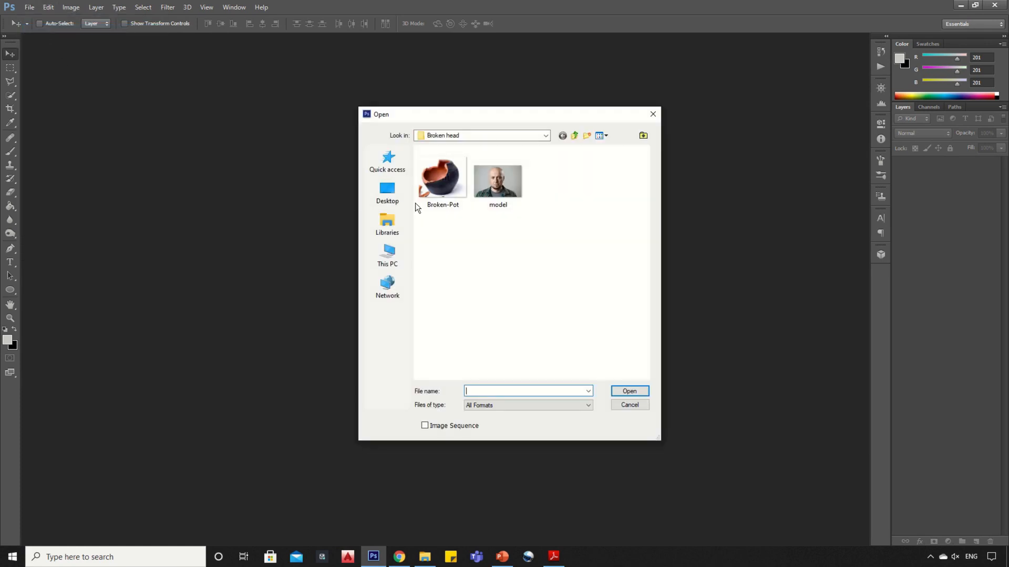
double_click(511, 183)
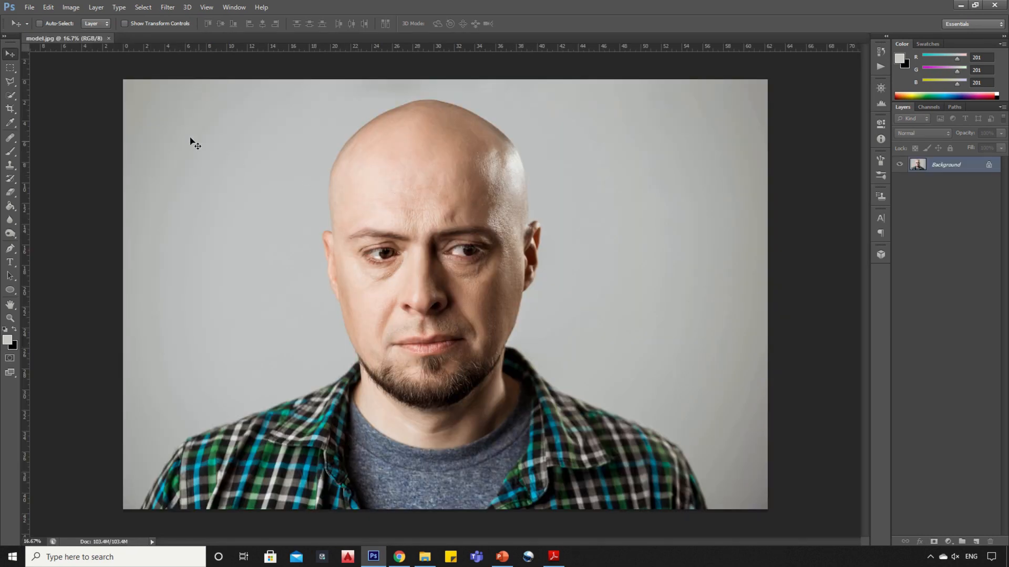
Select the man's head, face and most of his shirt with the Quick Selection tool
click(13, 96)
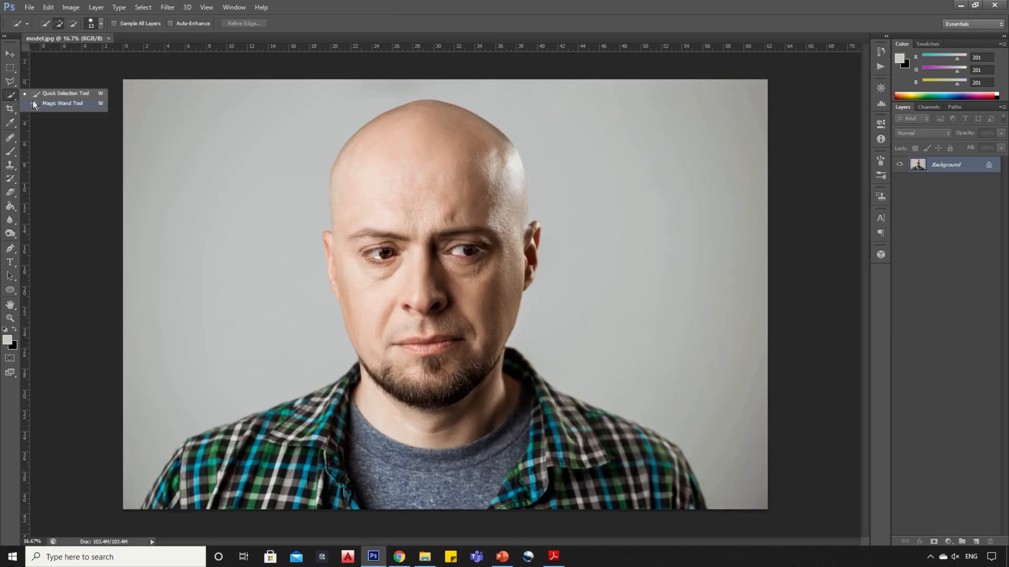
click(55, 94)
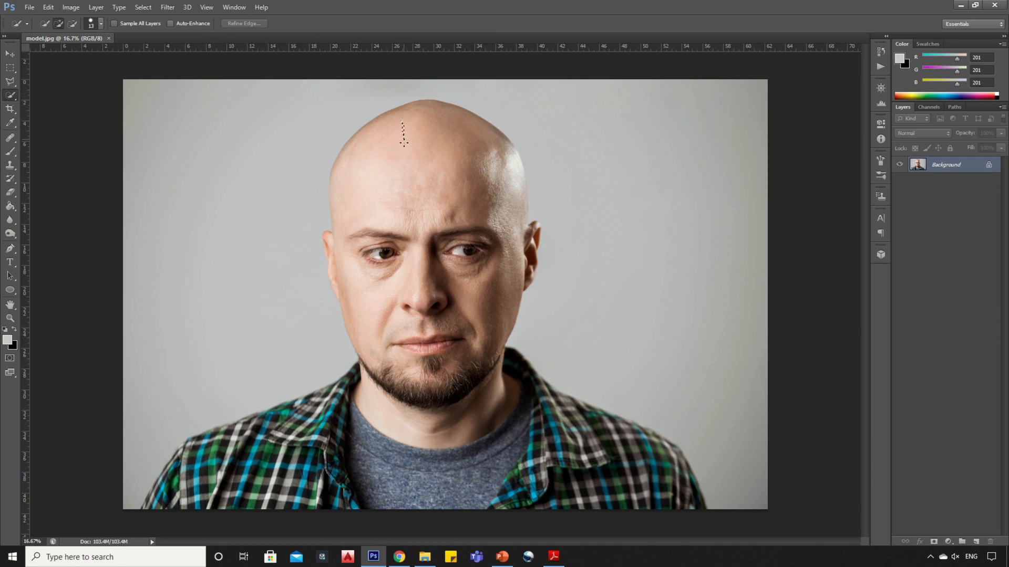
mouse_move(404, 142)
mouse_down()
mouse_move(412, 231)
mouse_move(383, 411)
mouse_move(173, 499)
mouse_move(160, 488)
mouse_move(184, 454)
mouse_up()
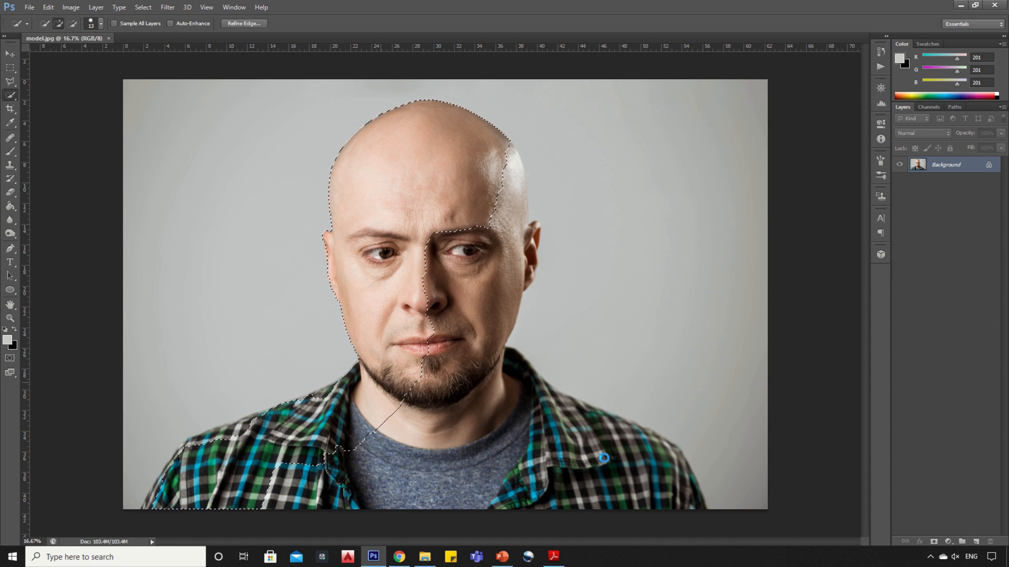
mouse_move(487, 313)
mouse_down()
mouse_move(459, 217)
mouse_move(467, 136)
mouse_move(501, 163)
mouse_move(507, 149)
mouse_move(521, 214)
mouse_up()
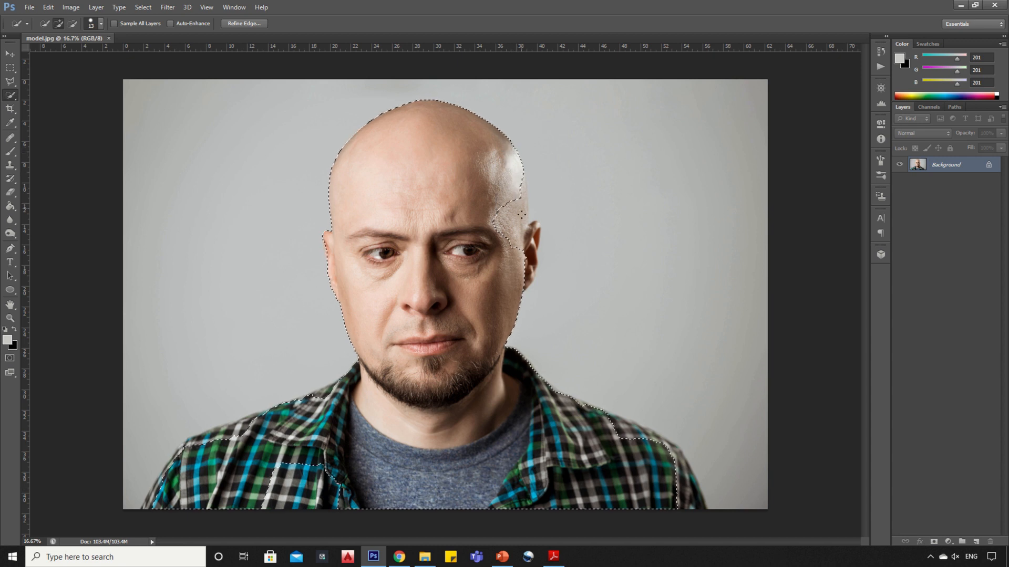
click(522, 188)
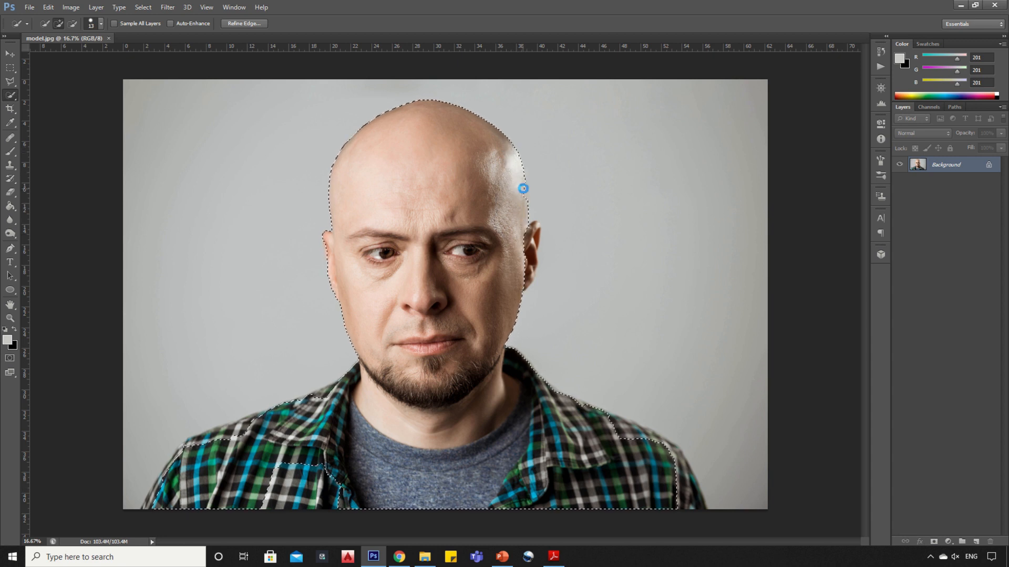
Extend the selection over the whole ear on the image's right side and check the outline around the head
click(528, 249)
scroll(528, 192, up, 5)
click(509, 172)
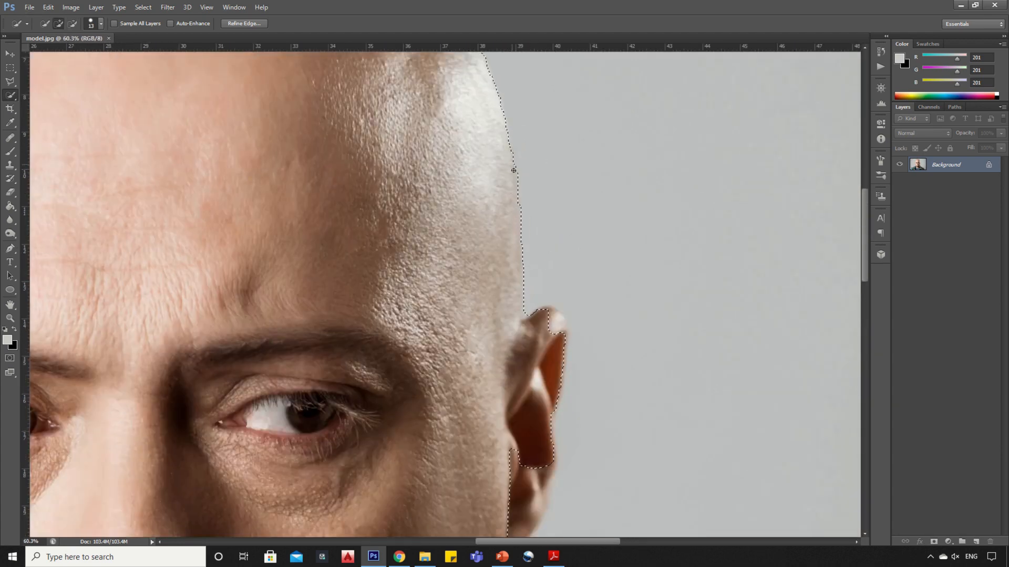
scroll(541, 194, down, 5)
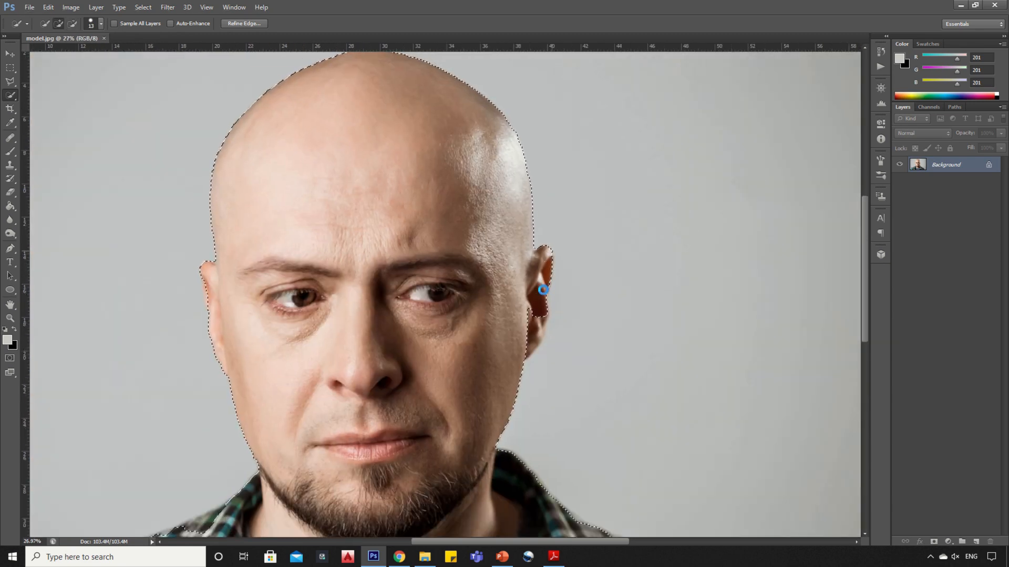
mouse_move(531, 325)
mouse_down()
mouse_move(536, 317)
mouse_move(536, 341)
mouse_up()
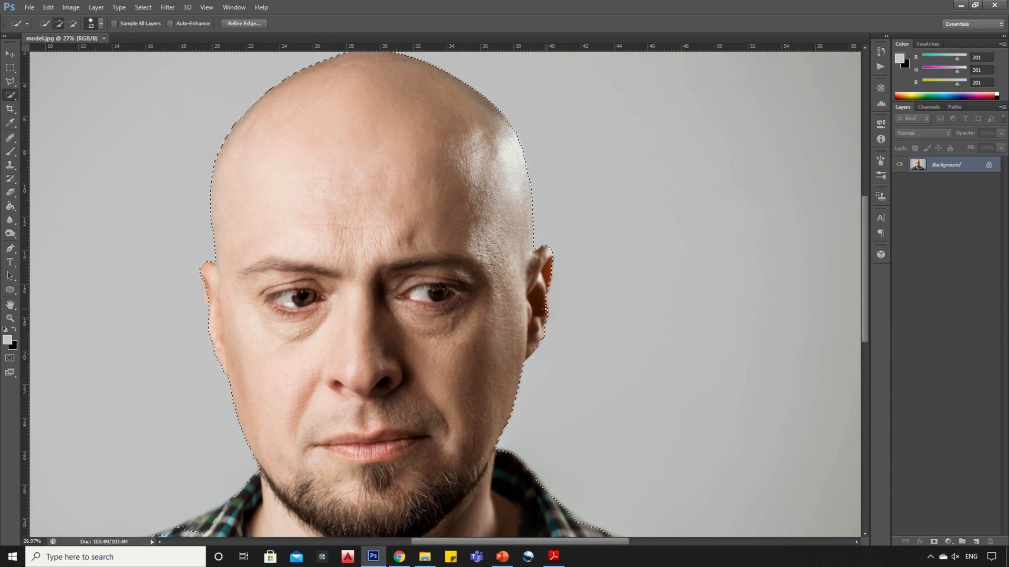
scroll(405, 240, down, 2)
scroll(286, 263, up, 6)
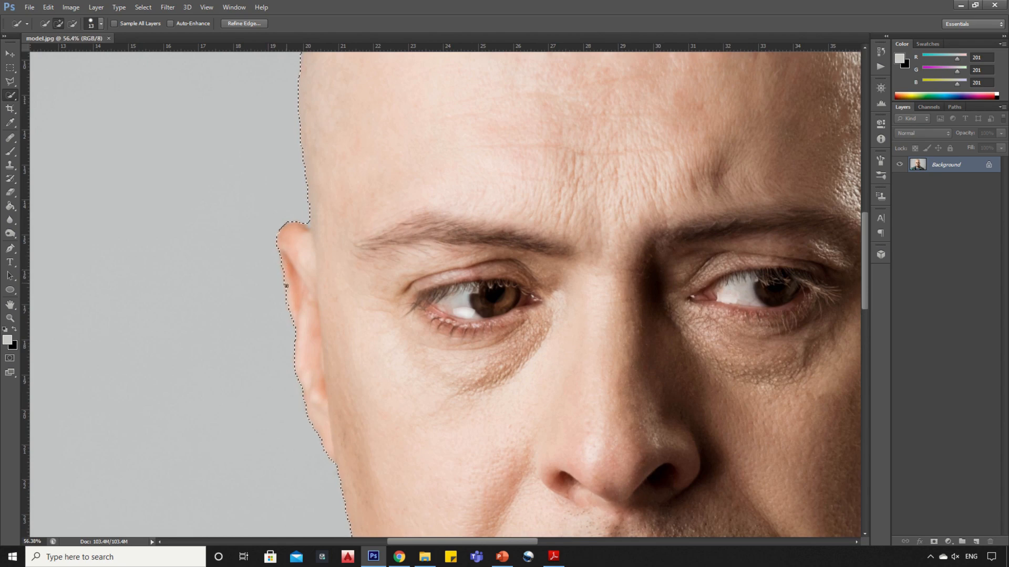
scroll(322, 229, down, 1)
scroll(305, 200, down, 5)
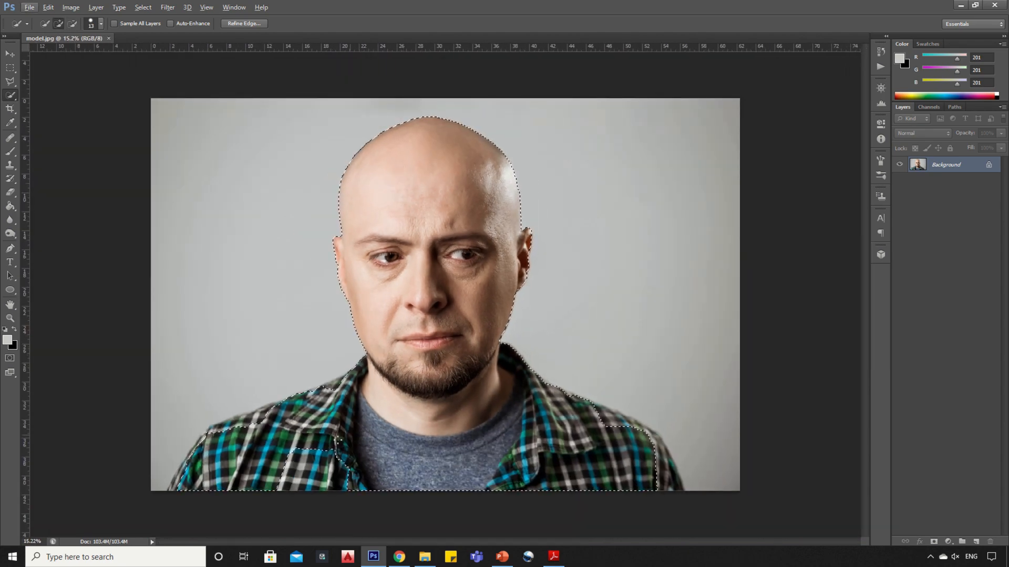
Refine the selection along the shirt's shoulder and sleeve on the image's left side so it follows the fabric edge
drag(303, 434, 311, 481)
drag(232, 422, 268, 413)
scroll(267, 431, up, 5)
scroll(226, 434, up, 5)
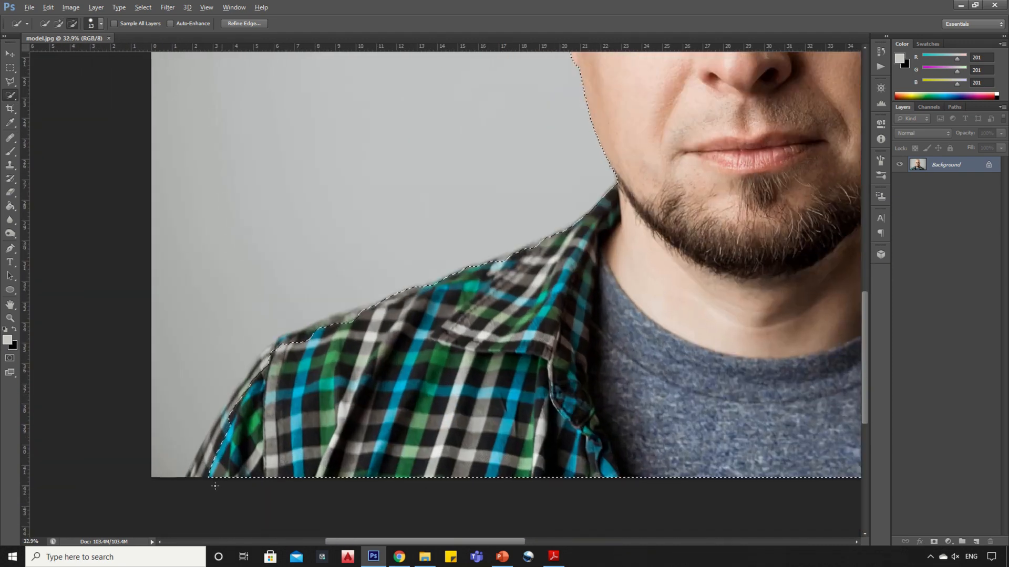
mouse_move(235, 395)
mouse_down()
mouse_move(269, 335)
mouse_move(311, 293)
mouse_move(620, 190)
mouse_move(602, 189)
mouse_move(661, 159)
mouse_up()
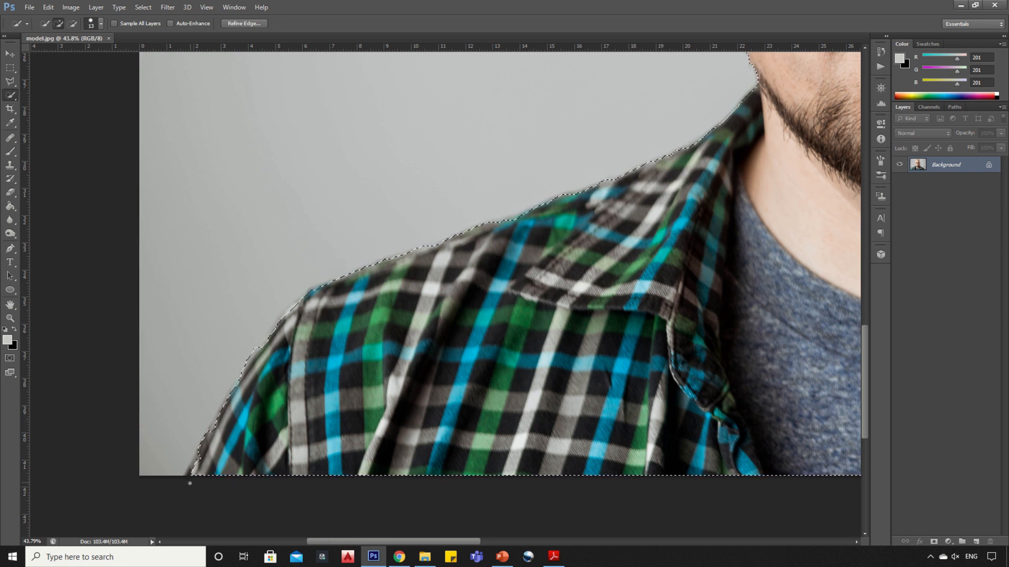
drag(188, 482, 213, 423)
scroll(156, 462, down, 5)
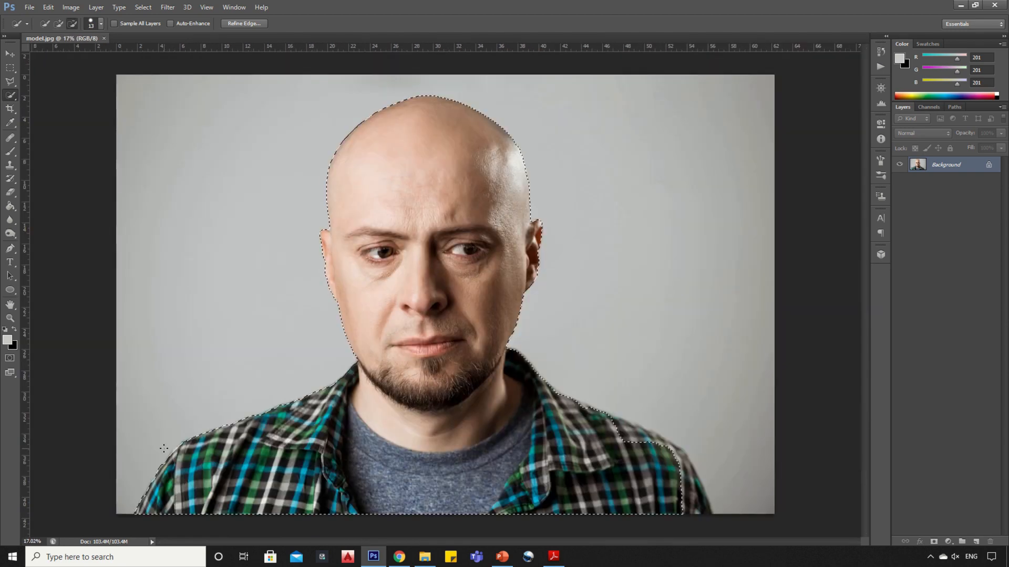
Add the missing shoulder and sleeve on the image's right side to the selection, down to the photo's lower edge
scroll(652, 459, up, 5)
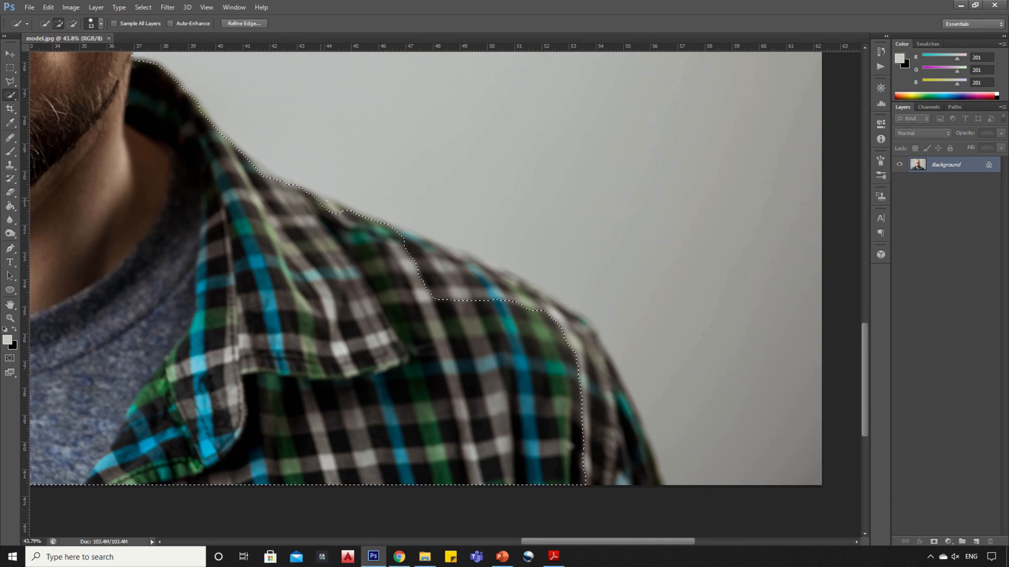
mouse_move(337, 209)
mouse_down()
mouse_move(452, 250)
mouse_move(555, 304)
mouse_move(584, 378)
mouse_move(604, 357)
mouse_move(649, 468)
mouse_up()
scroll(673, 470, down, 6)
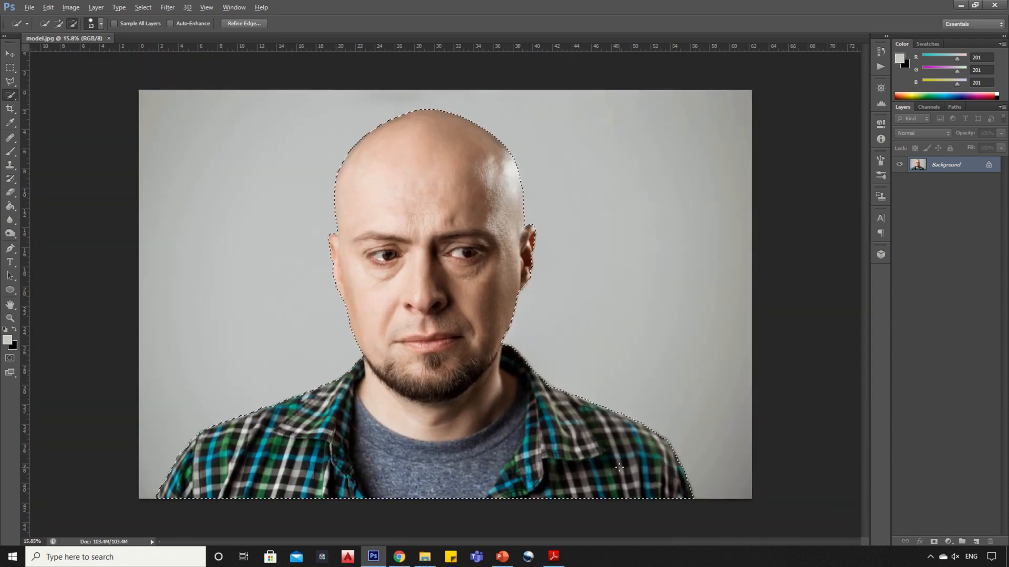
scroll(459, 229, up, 1)
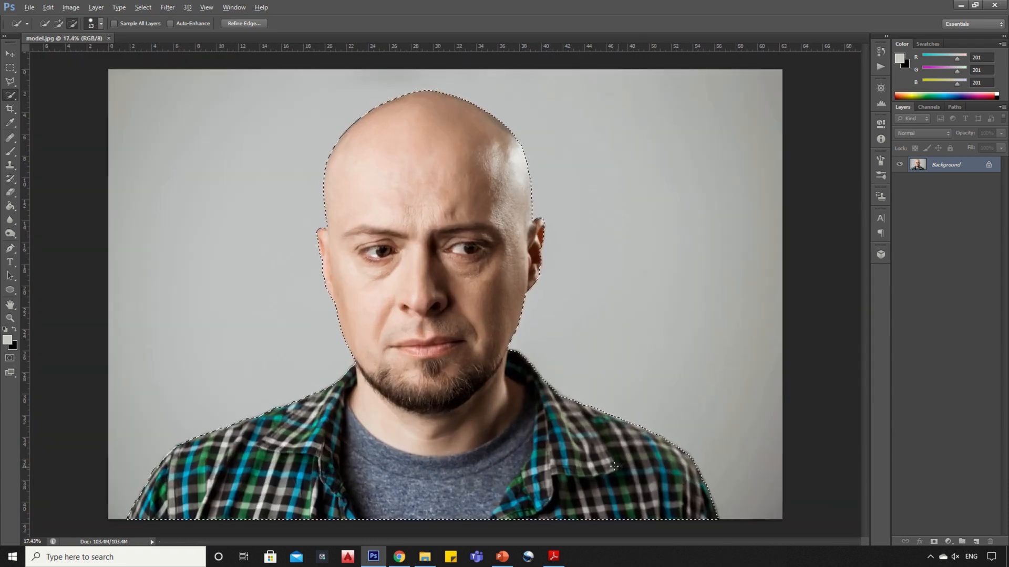
Copy the selected man to a new layer and delete the Background layer
right_click(459, 230)
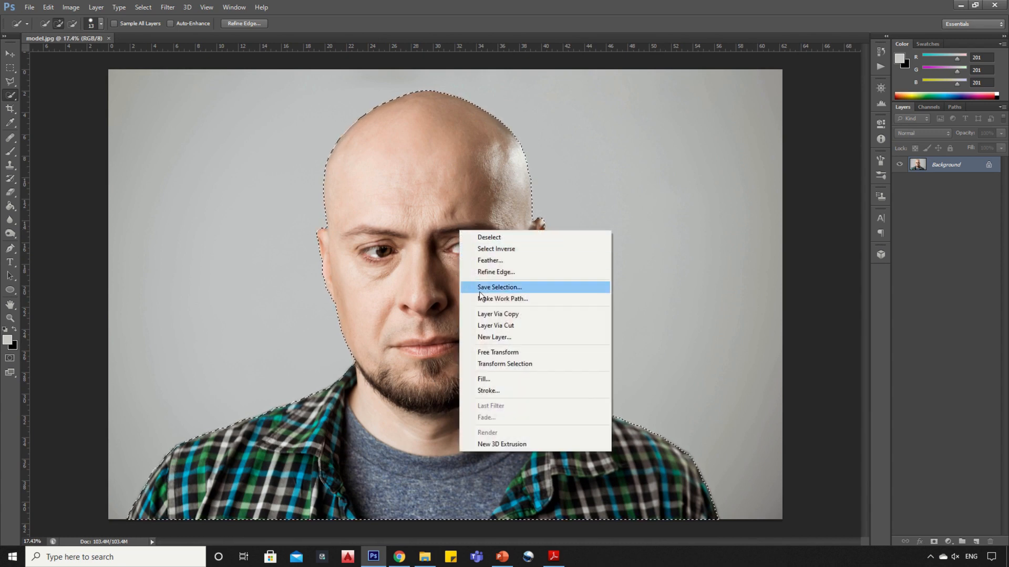
click(529, 313)
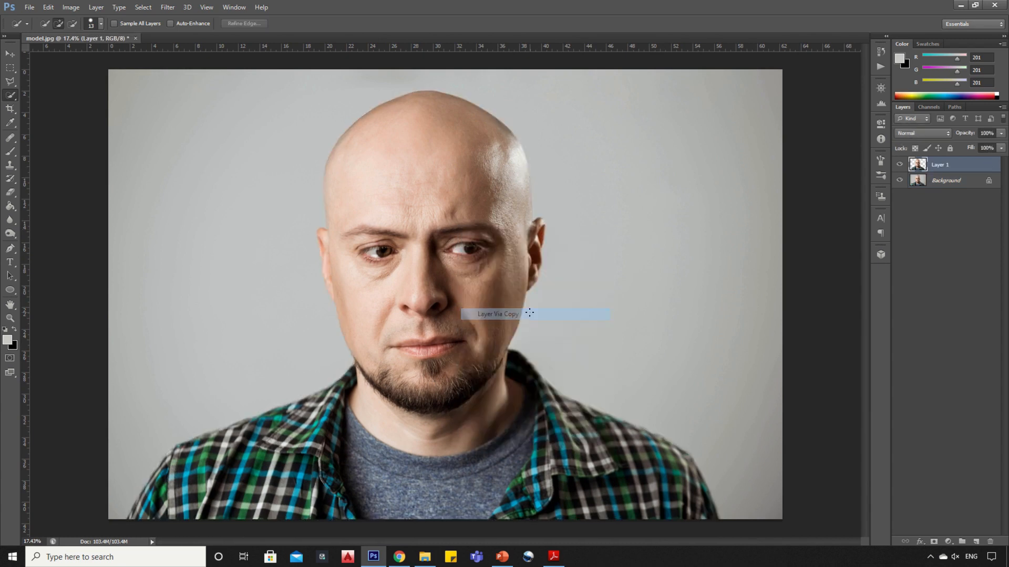
click(969, 182)
right_click(969, 181)
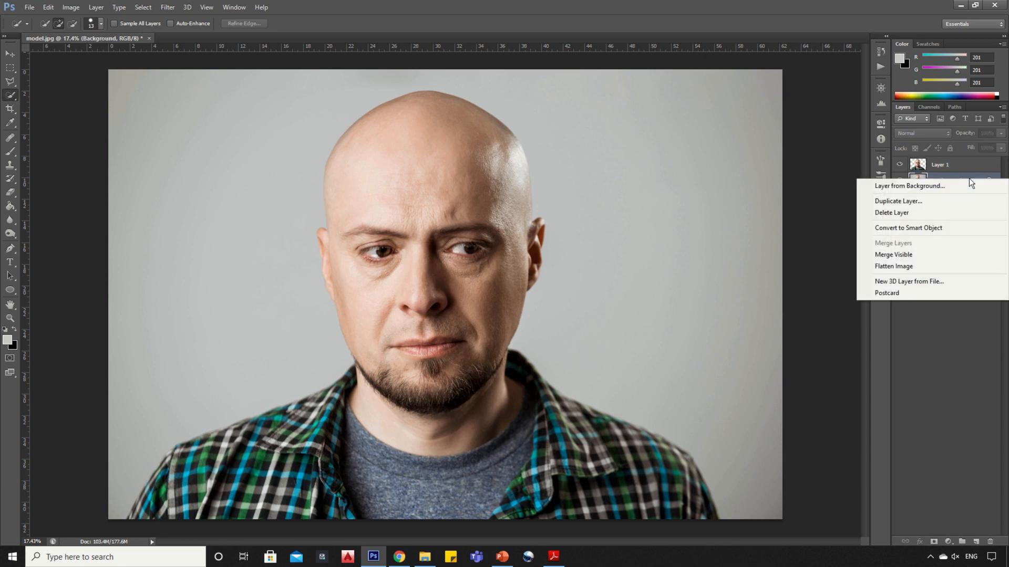
click(891, 214)
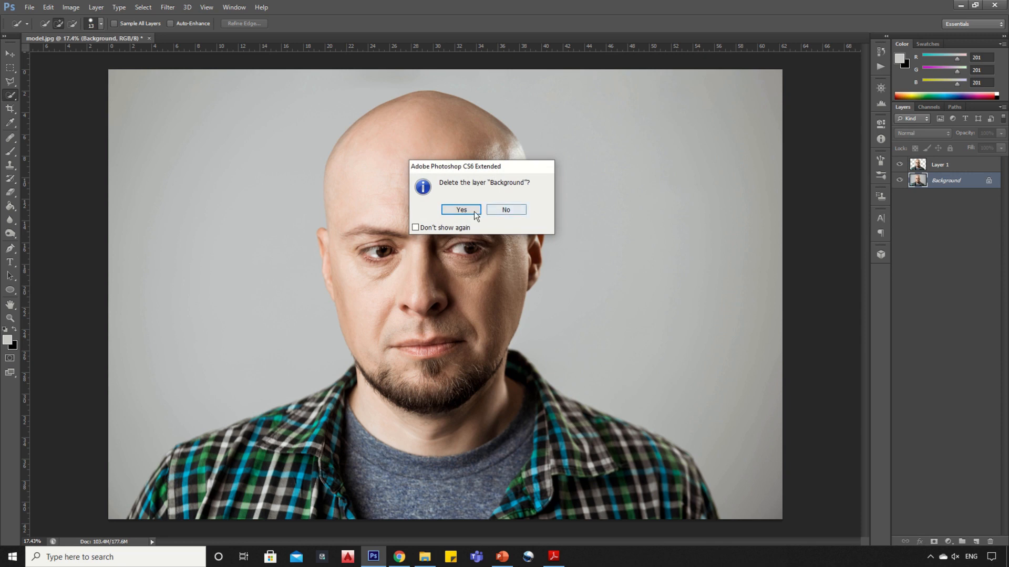
click(473, 211)
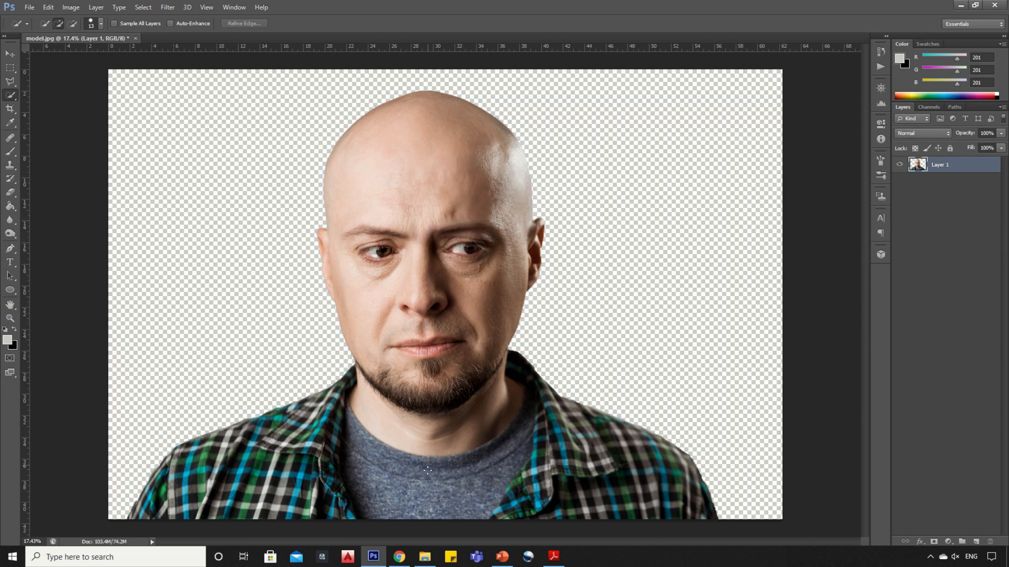
Place the Broken-Pot image from the Broken head folder into the document, scaled to about 70% and positioned over the man's head
click(9, 54)
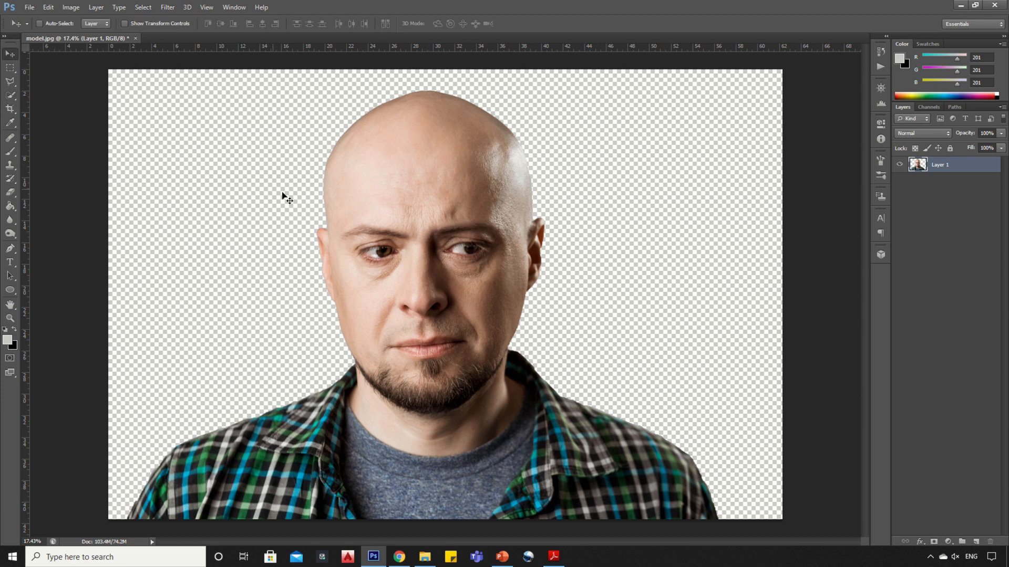
click(424, 556)
click(118, 79)
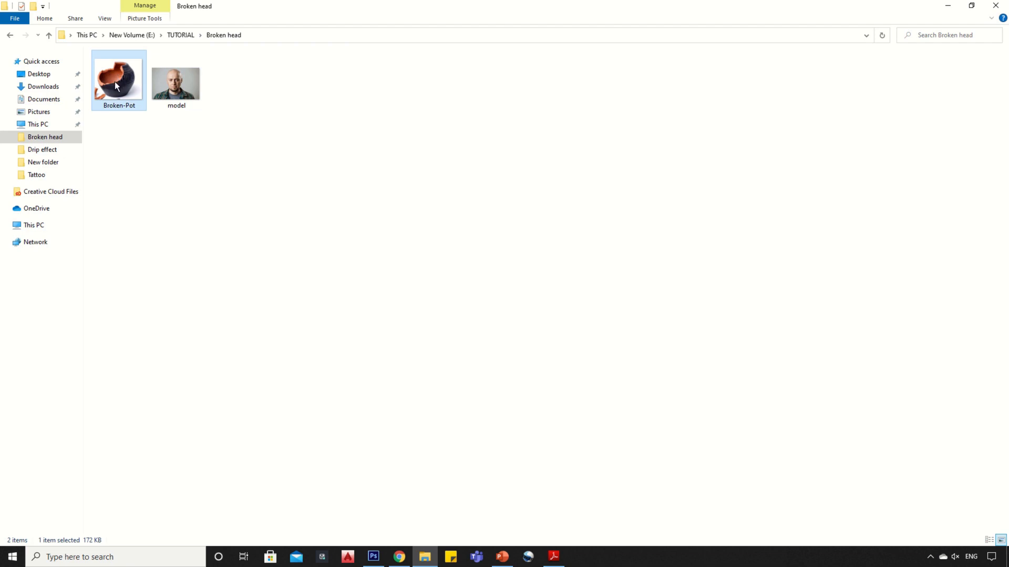
drag(115, 80, 384, 390)
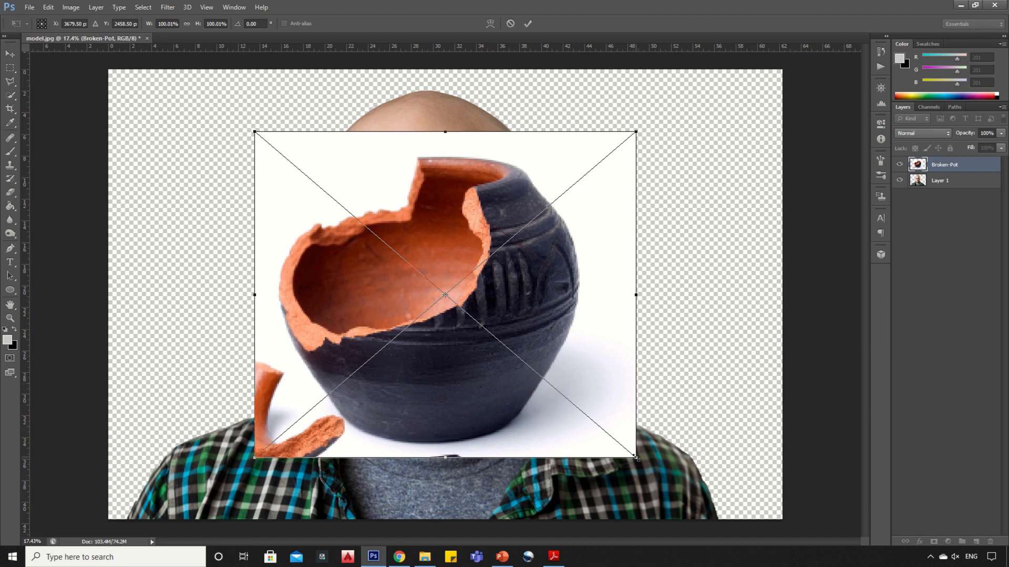
drag(635, 457, 522, 360)
drag(481, 269, 514, 193)
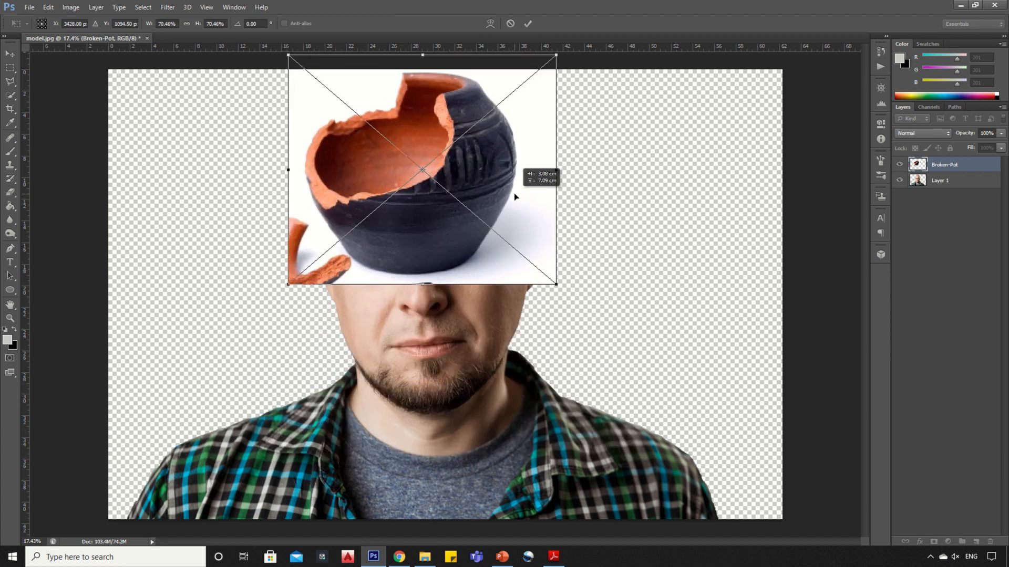
Lower the pot layer's opacity to 53% and rotate the pot about 12.7° clockwise, aligning it over the skull
click(1002, 134)
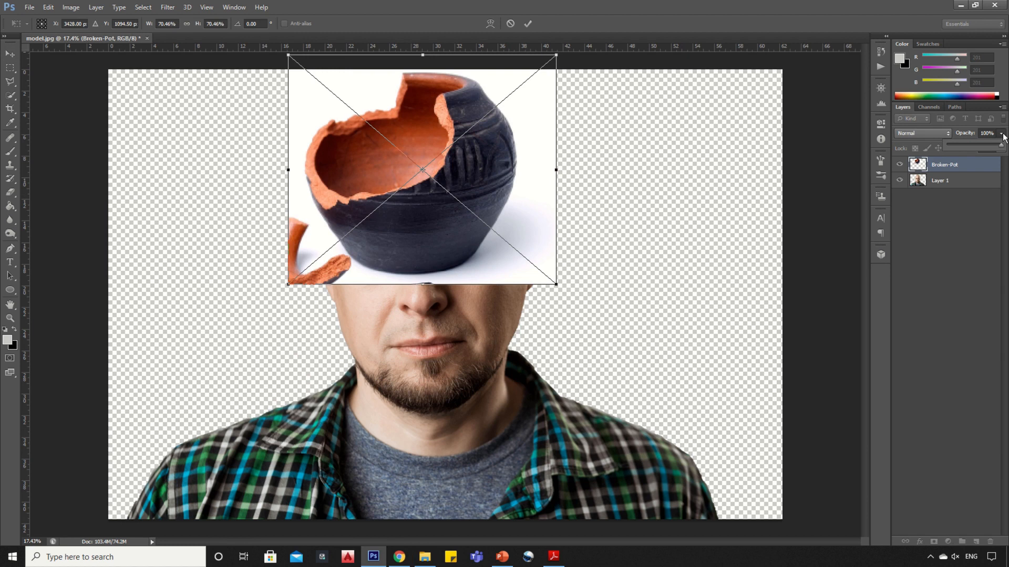
click(975, 144)
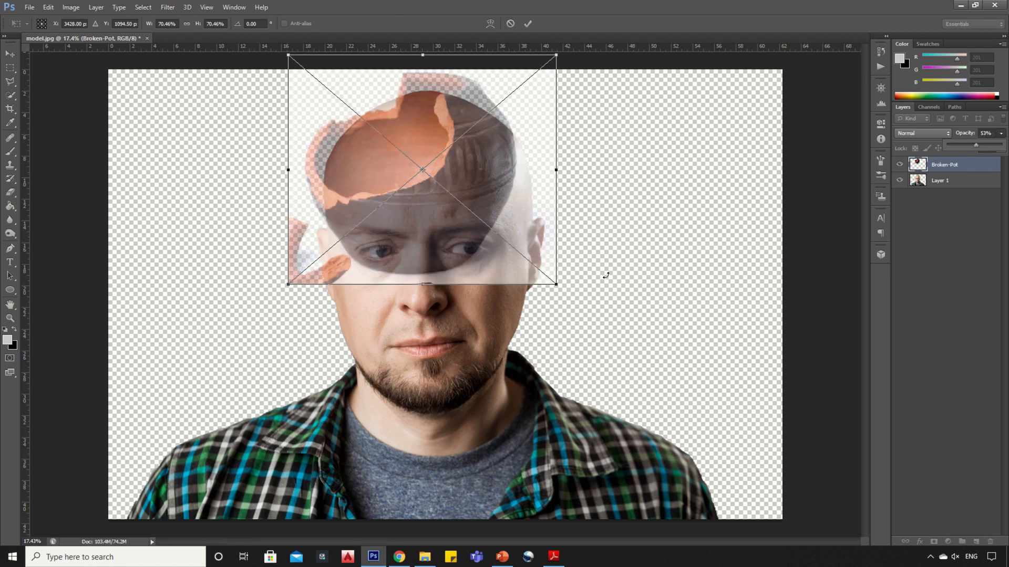
click(590, 290)
drag(590, 290, 566, 331)
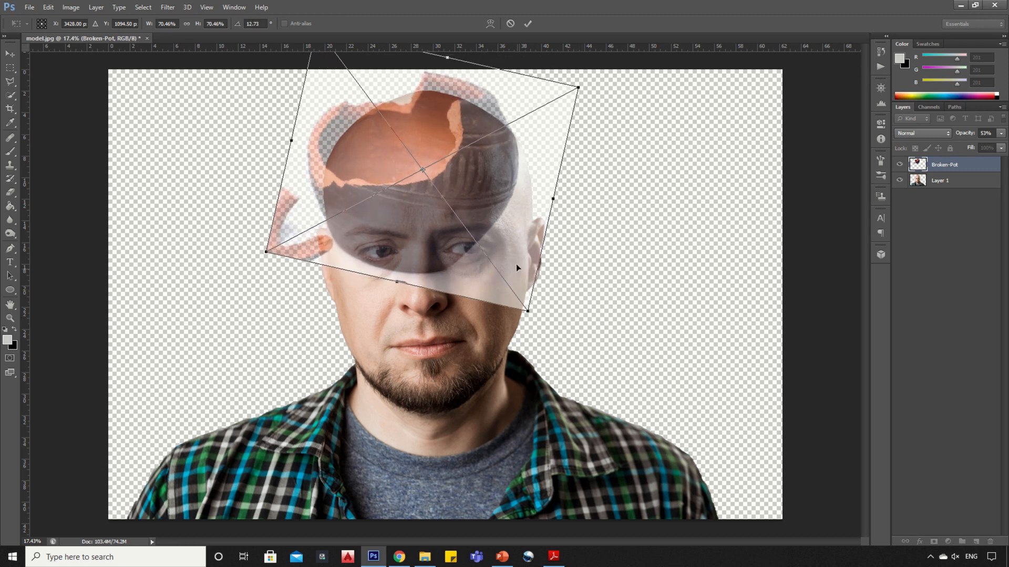
drag(502, 192, 517, 198)
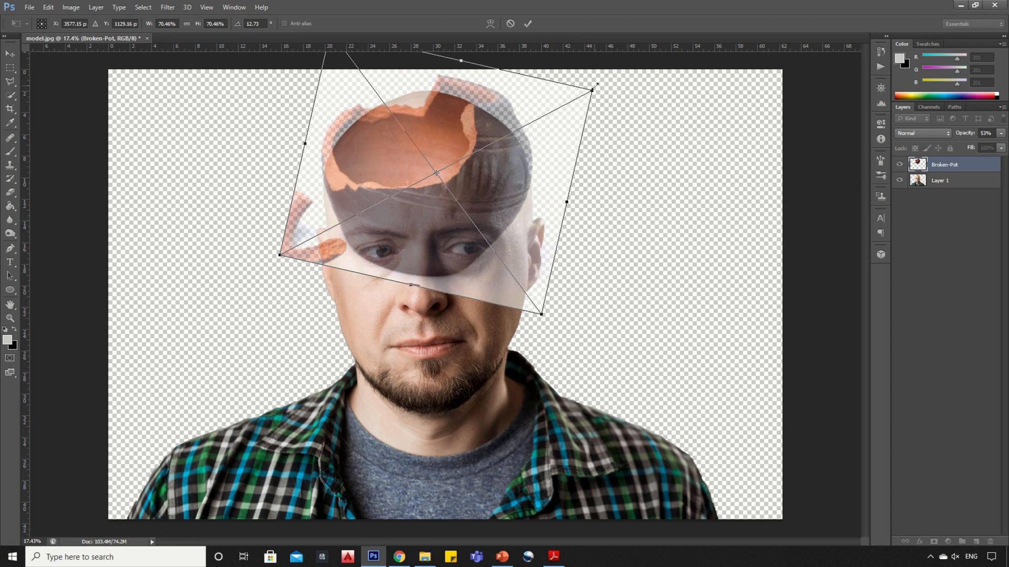
Enlarge the pot to about 74.7% and reposition it so its broken rim fits the man's skull, then apply the transform
mouse_move(595, 88)
mouse_down()
mouse_move(605, 83)
mouse_move(595, 89)
mouse_up()
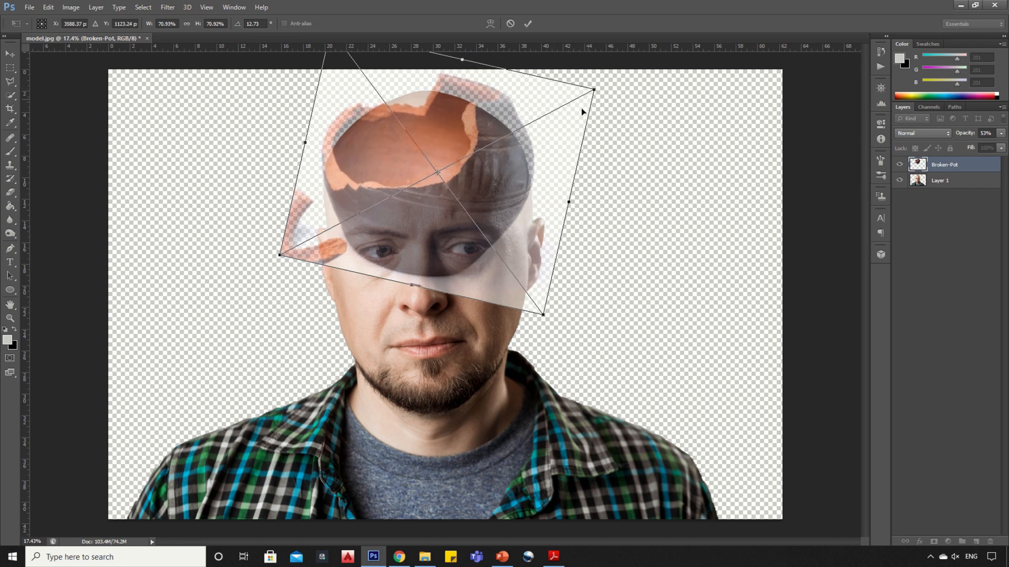
drag(532, 186, 539, 194)
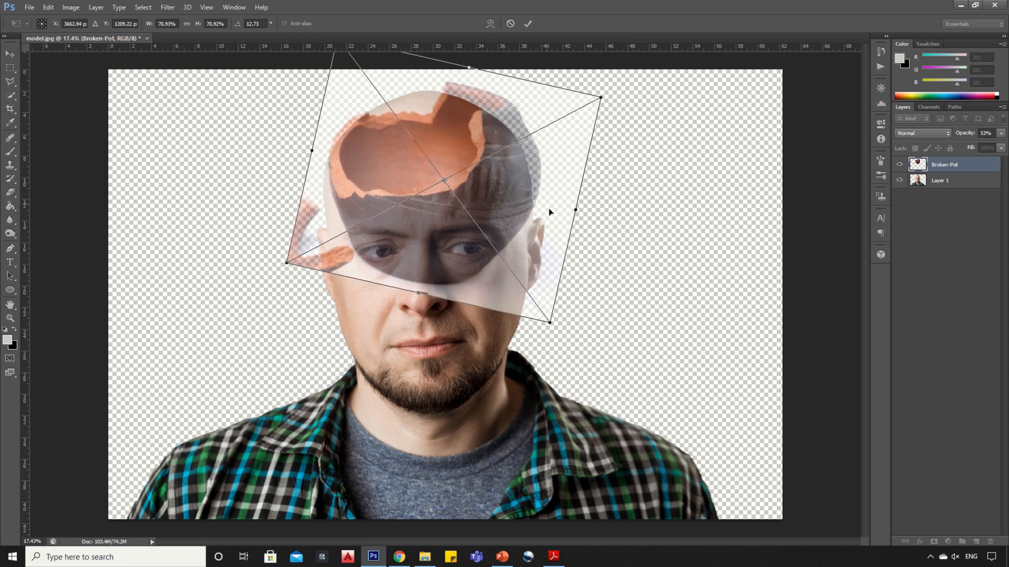
drag(513, 239, 514, 231)
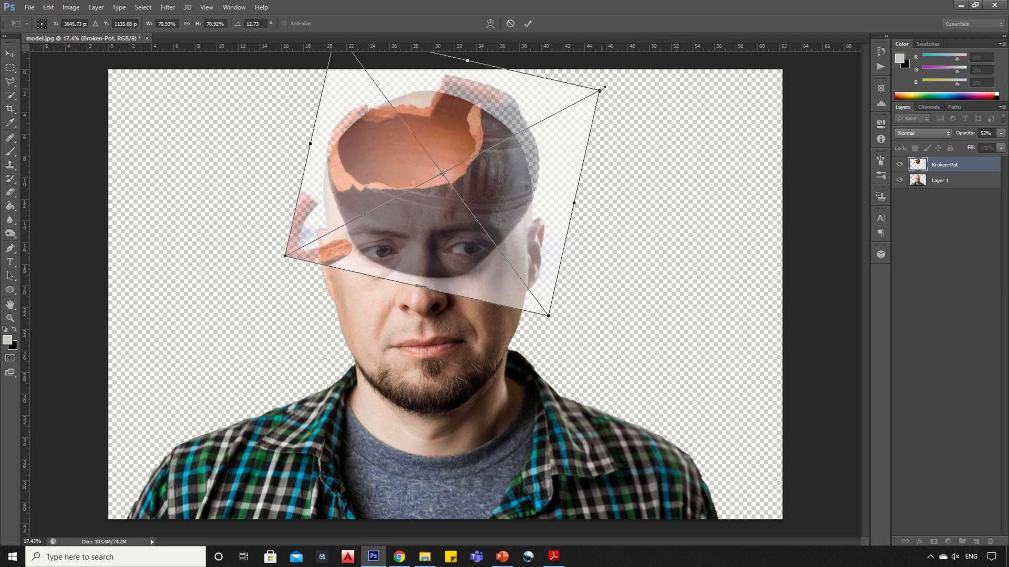
drag(605, 88, 613, 82)
drag(561, 157, 553, 172)
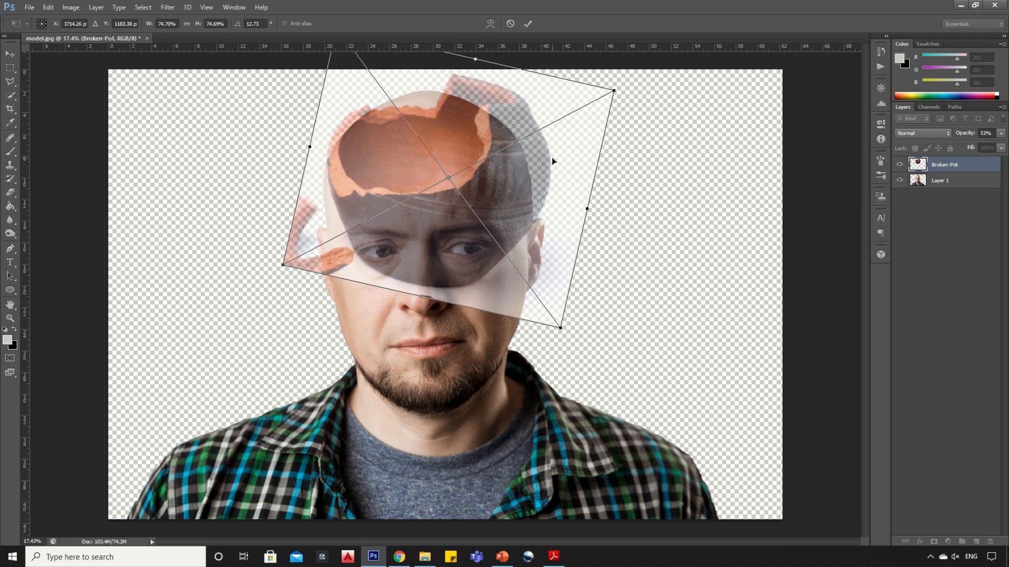
click(528, 24)
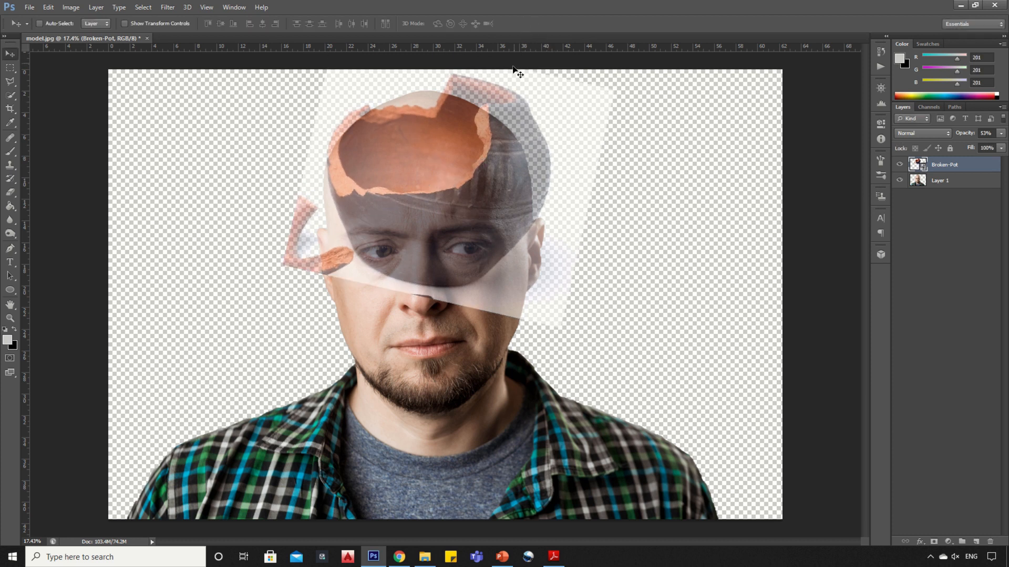
Rasterize the Broken-Pot layer and add a layer mask to it
scroll(453, 108, up, 2)
scroll(453, 108, up, 1)
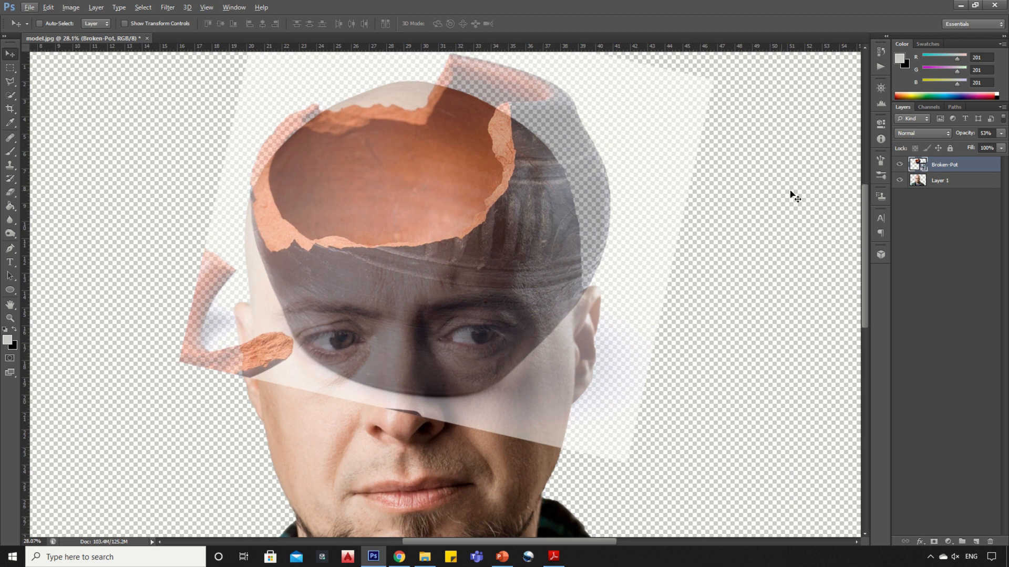
right_click(941, 163)
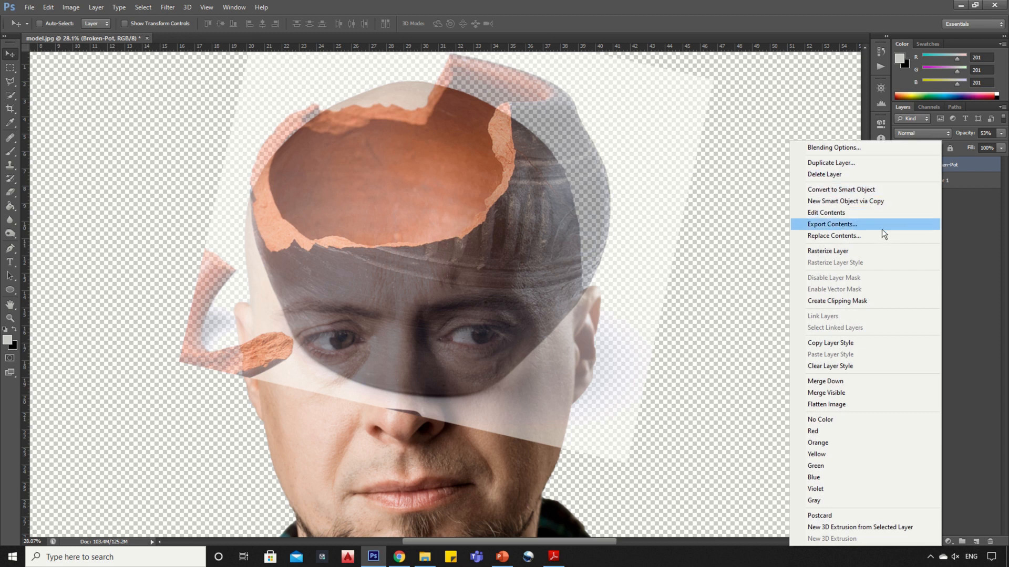
click(853, 251)
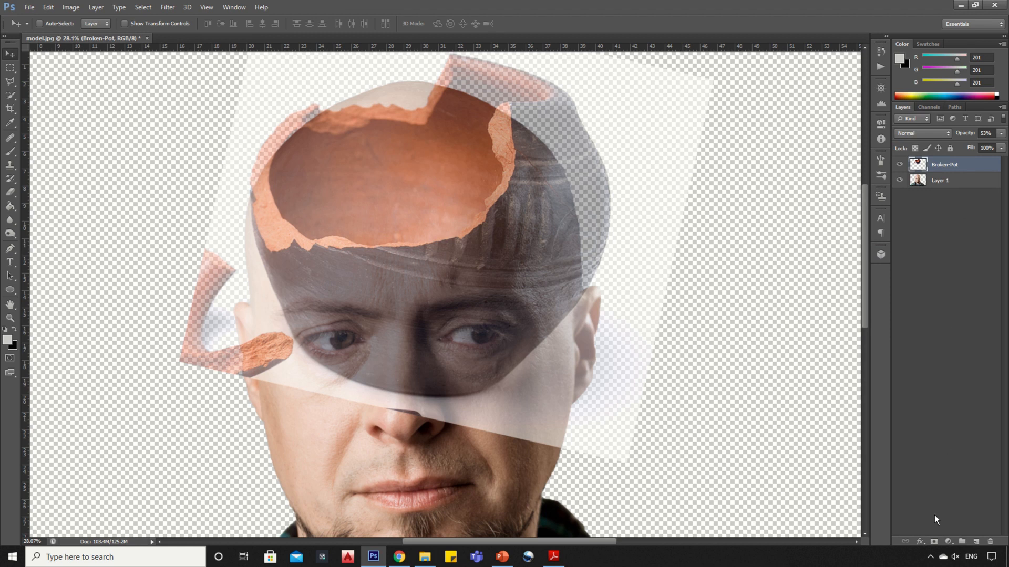
click(933, 542)
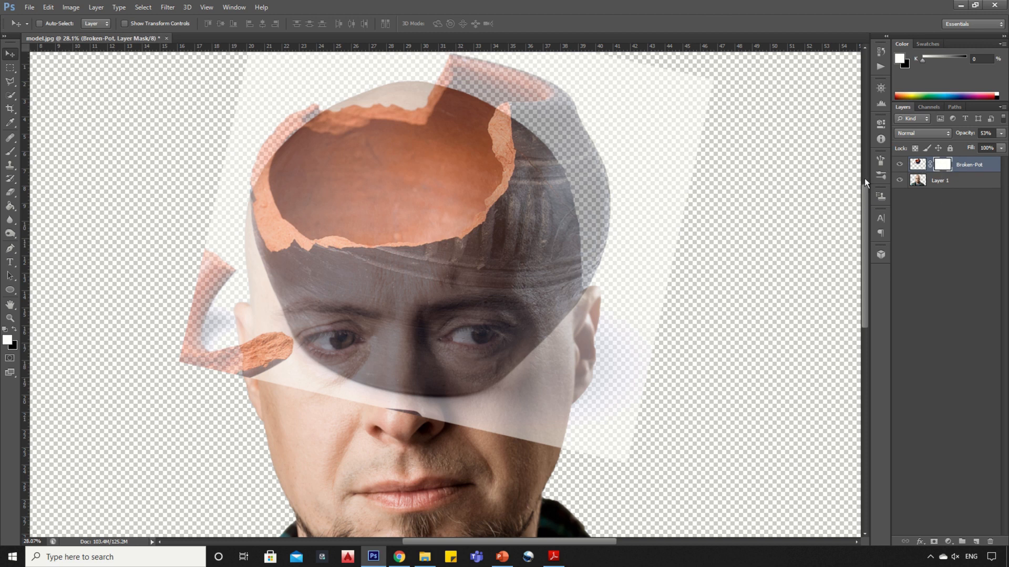
Paint black on the pot's mask with a hard 69 px brush, tracing just below the opening's broken lower rim
click(9, 155)
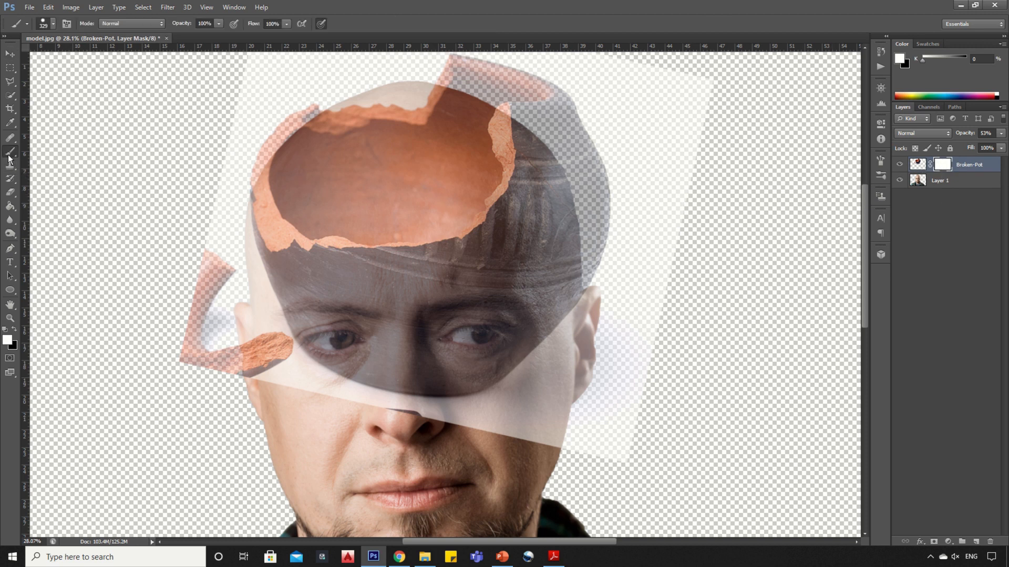
click(53, 23)
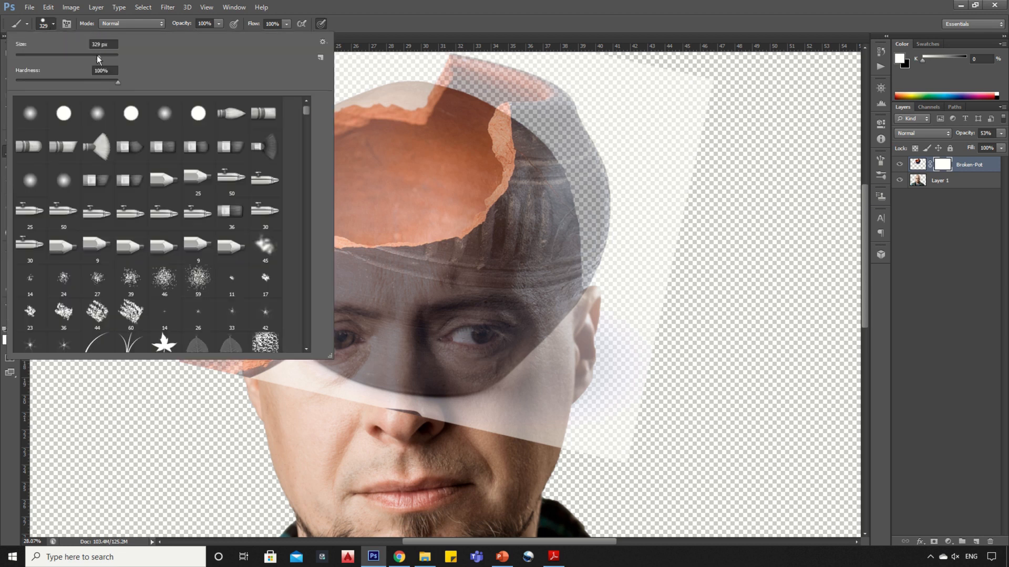
drag(97, 55, 51, 56)
key(Return)
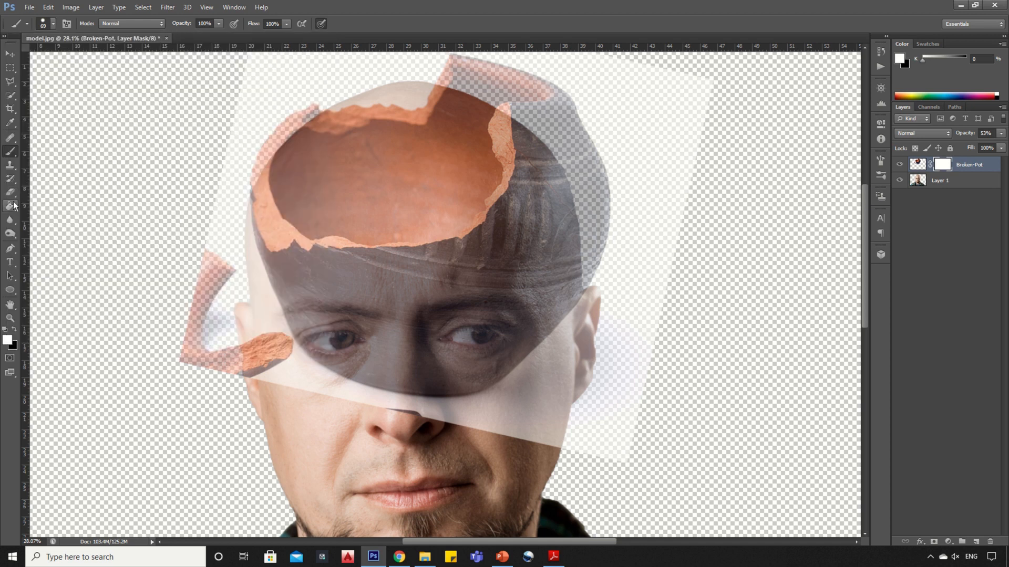
click(14, 331)
scroll(257, 203, up, 2)
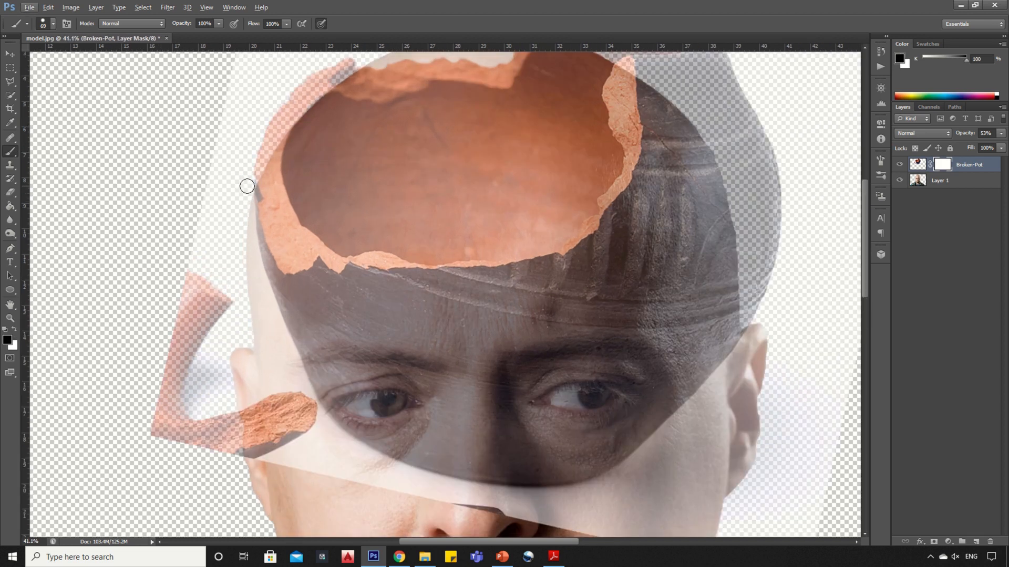
mouse_move(252, 191)
mouse_down()
mouse_move(256, 224)
mouse_move(256, 191)
mouse_move(258, 239)
mouse_move(280, 275)
mouse_move(316, 261)
mouse_up()
mouse_move(326, 271)
mouse_down()
mouse_move(281, 265)
mouse_move(257, 243)
mouse_move(317, 281)
mouse_move(348, 267)
mouse_move(518, 269)
mouse_move(510, 273)
mouse_move(567, 259)
mouse_move(638, 173)
mouse_move(641, 65)
mouse_up()
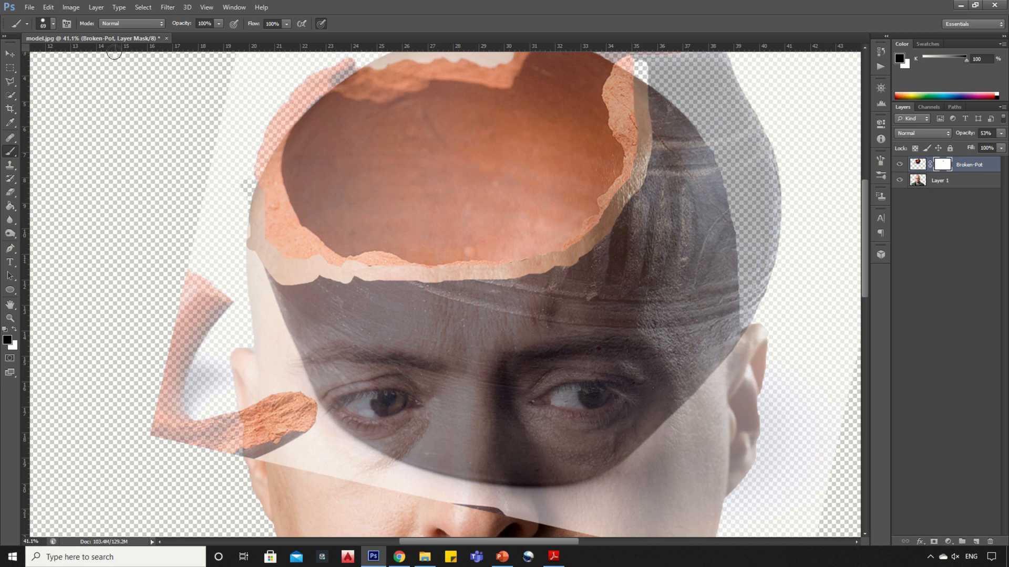
Mask out the pot body covering the forehead, face and side of the head with a 473 px brush
click(48, 27)
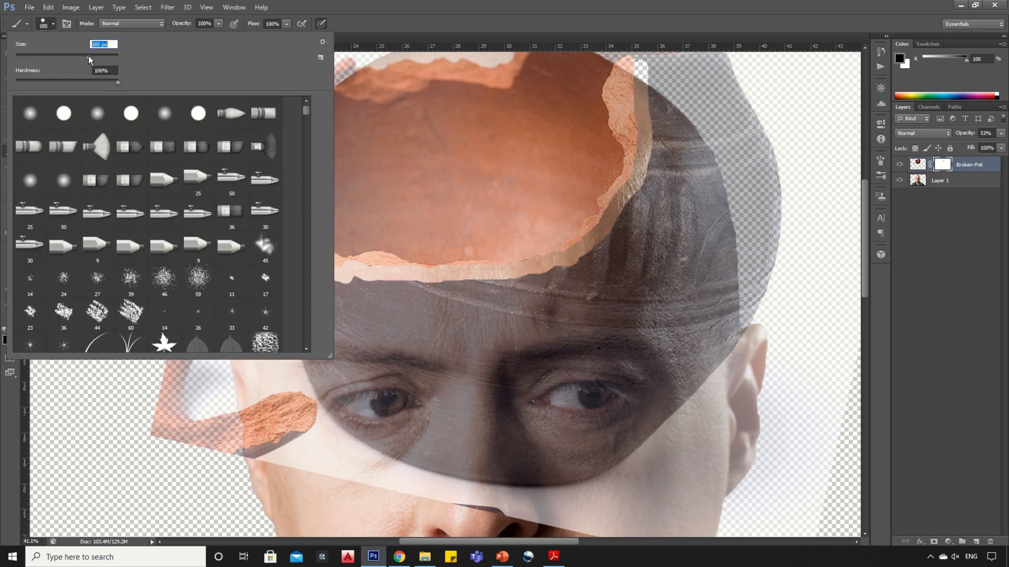
text(473)
mouse_move(462, 325)
mouse_down()
mouse_move(413, 334)
mouse_move(382, 328)
mouse_move(421, 327)
mouse_move(308, 319)
mouse_move(236, 286)
mouse_move(208, 256)
mouse_move(178, 388)
mouse_up()
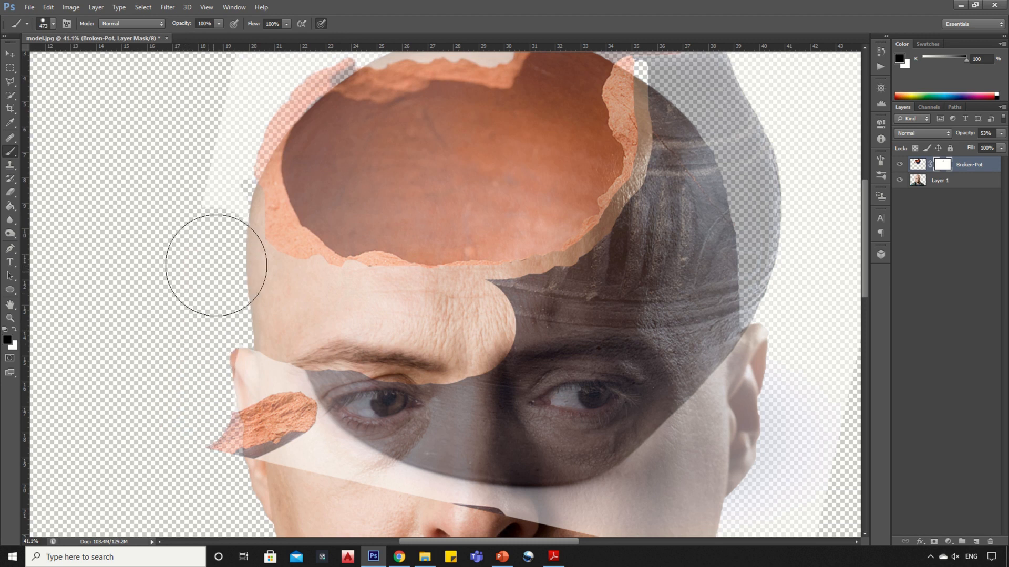
mouse_move(215, 250)
mouse_down()
mouse_move(220, 373)
mouse_move(239, 415)
mouse_move(228, 438)
mouse_move(270, 402)
mouse_move(308, 426)
mouse_move(291, 456)
mouse_move(434, 440)
mouse_move(483, 410)
mouse_move(505, 323)
mouse_move(596, 297)
mouse_up()
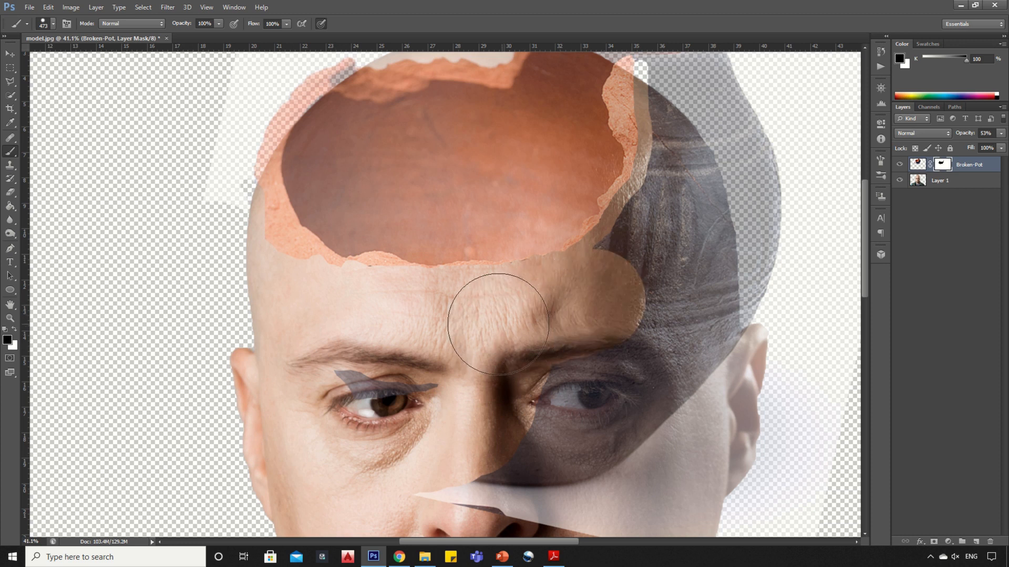
scroll(463, 370, down, 3)
mouse_move(424, 428)
mouse_down()
mouse_move(628, 473)
mouse_move(663, 492)
mouse_move(678, 342)
mouse_move(531, 410)
mouse_move(657, 457)
mouse_move(533, 388)
mouse_move(631, 347)
mouse_move(626, 294)
mouse_move(609, 310)
mouse_move(604, 274)
mouse_move(635, 225)
mouse_move(638, 181)
mouse_move(683, 300)
mouse_move(628, 191)
mouse_move(646, 175)
mouse_move(641, 191)
mouse_up()
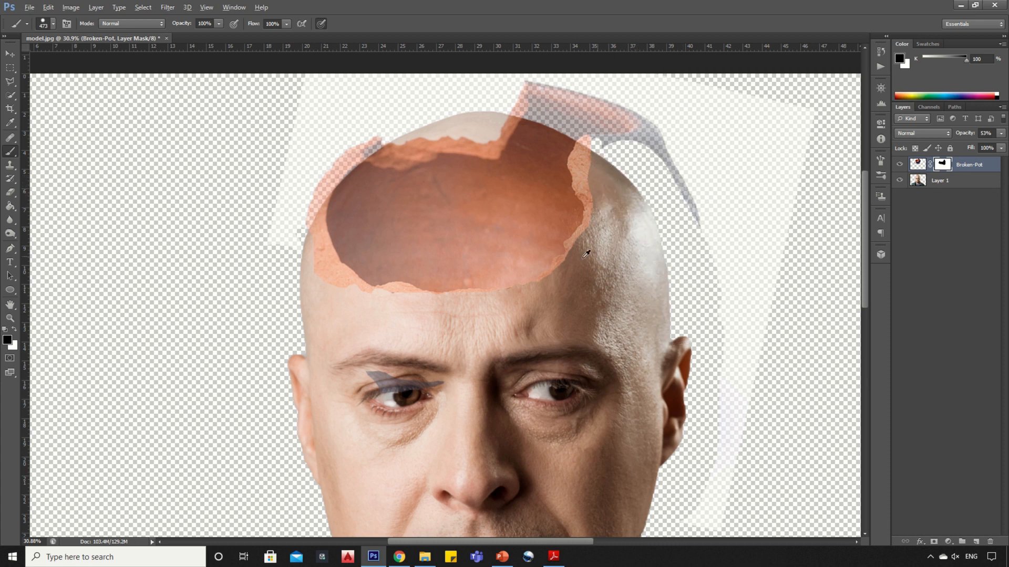
alt+scroll(496, 164, down, 5)
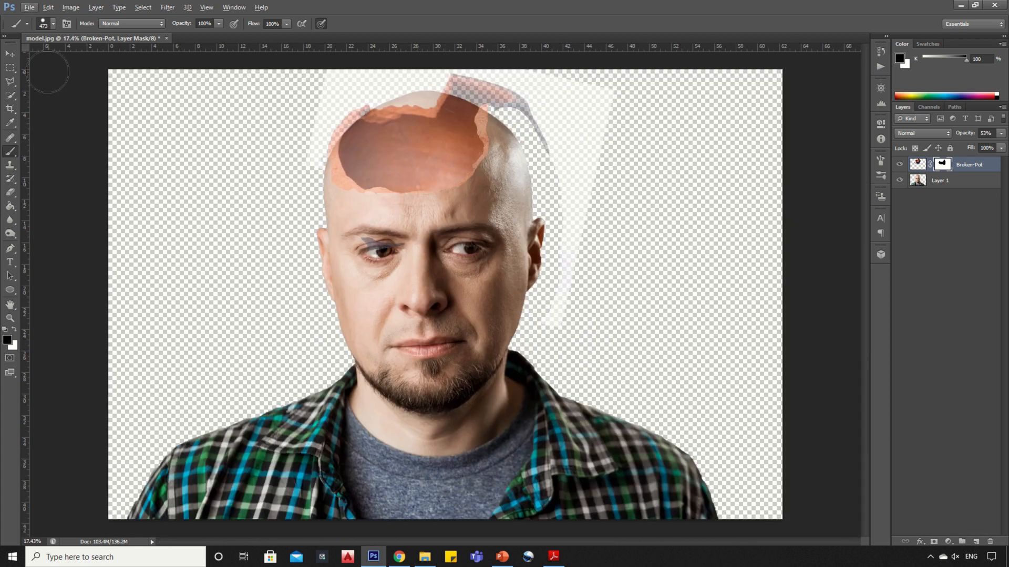
Delete the pot pixels outside the man's silhouette using the inverted selection of Layer 1, and deselect
click(10, 54)
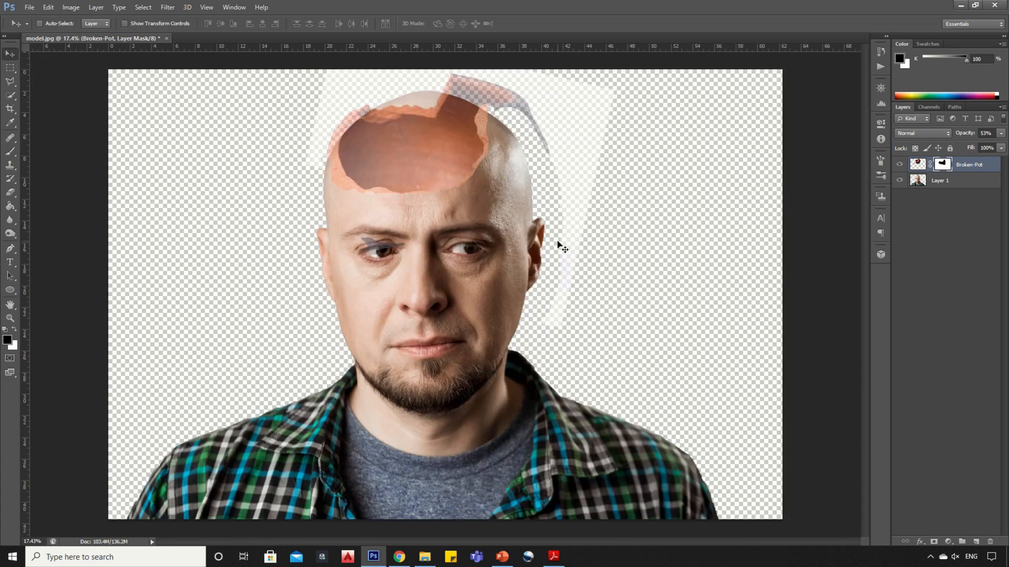
click(955, 184)
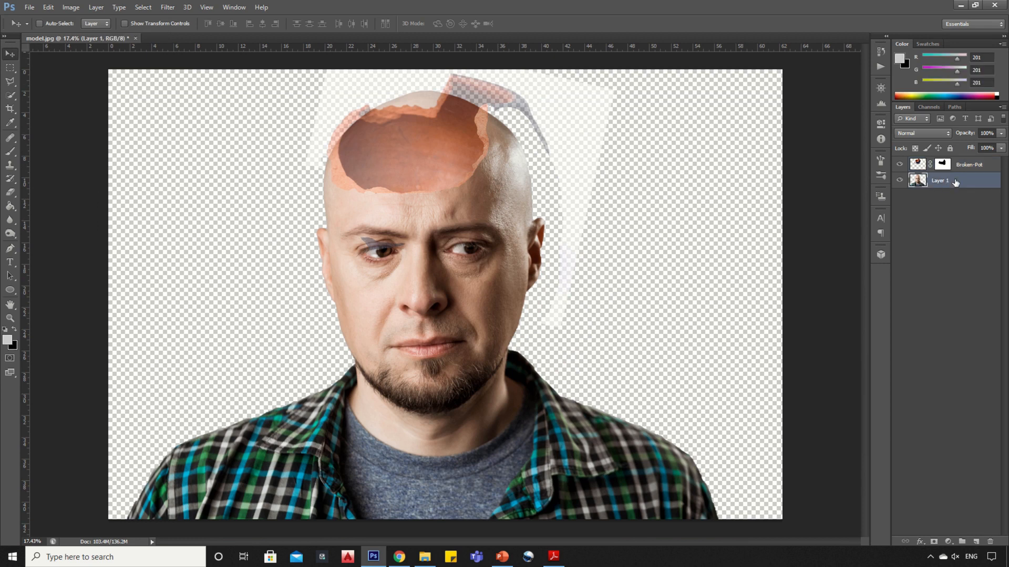
ctrl+click(923, 181)
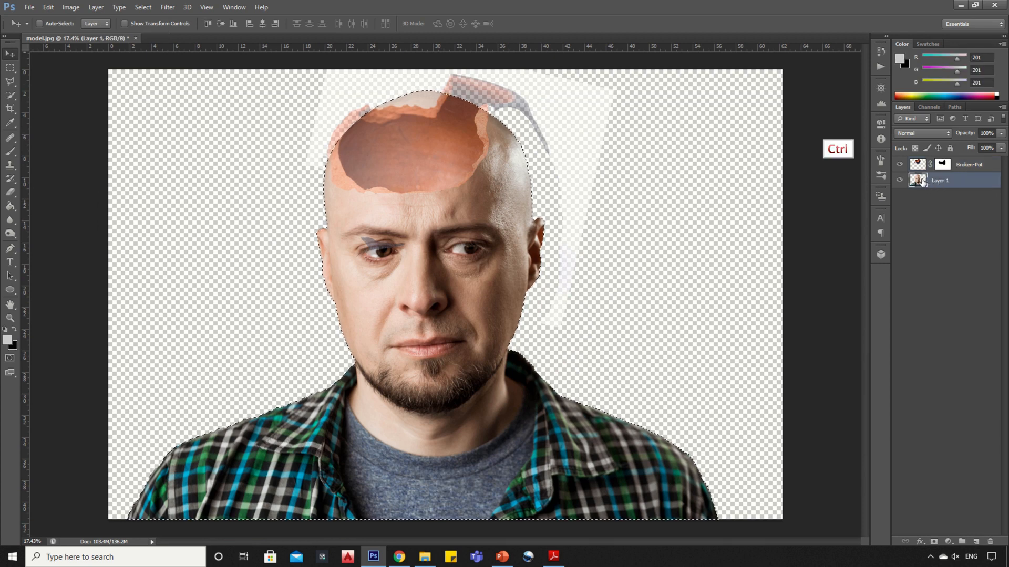
click(919, 166)
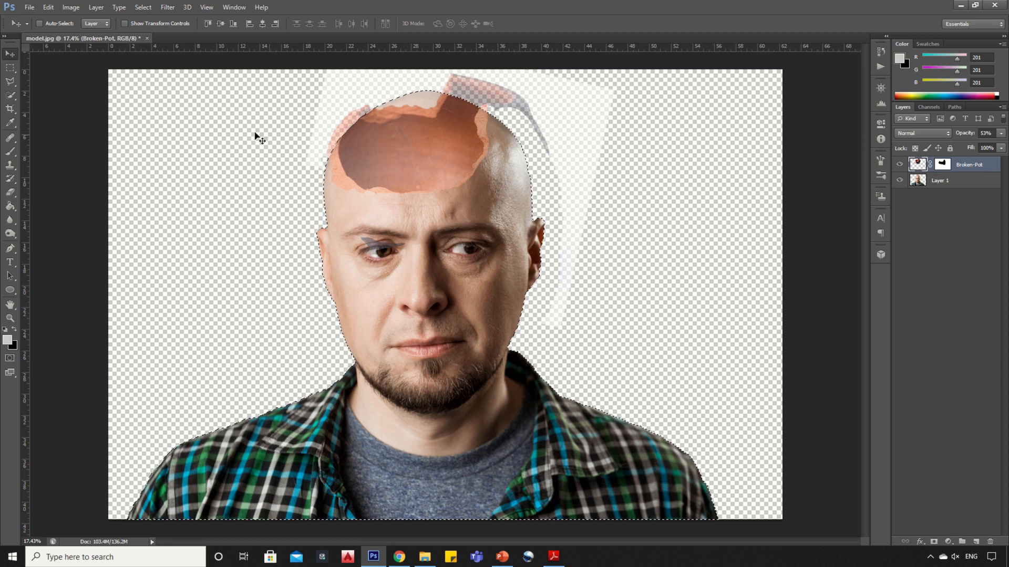
click(10, 69)
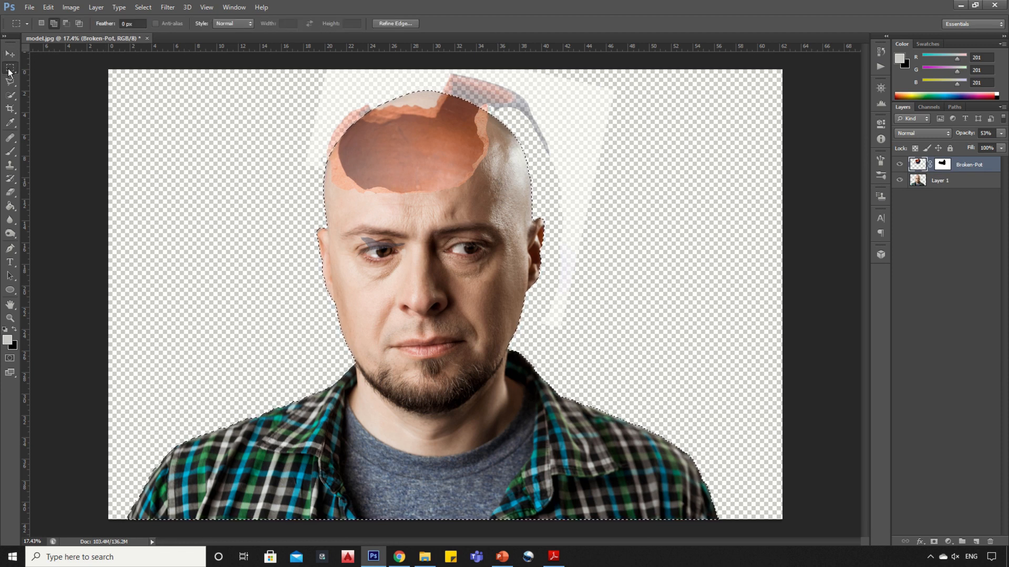
right_click(396, 153)
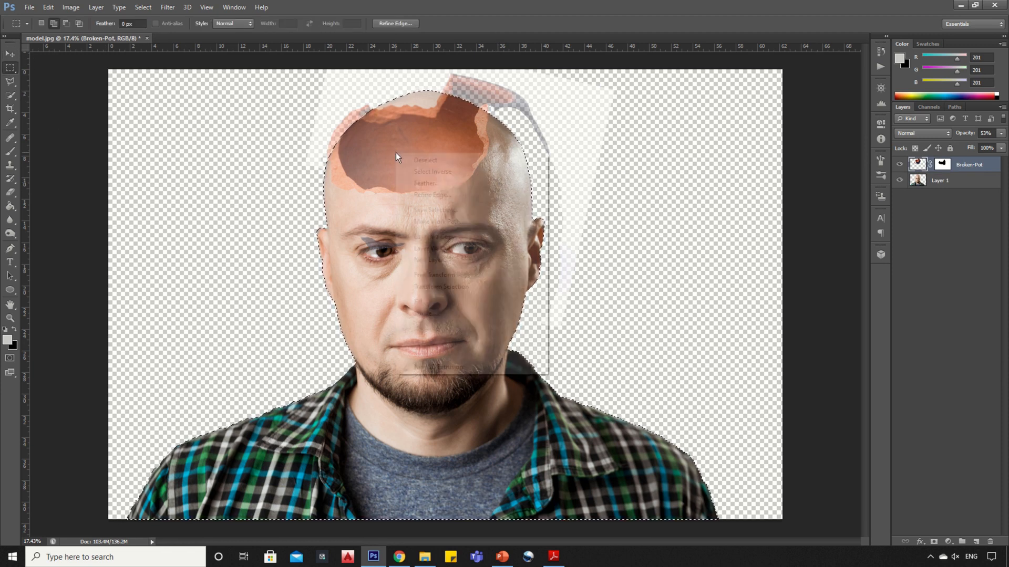
click(420, 171)
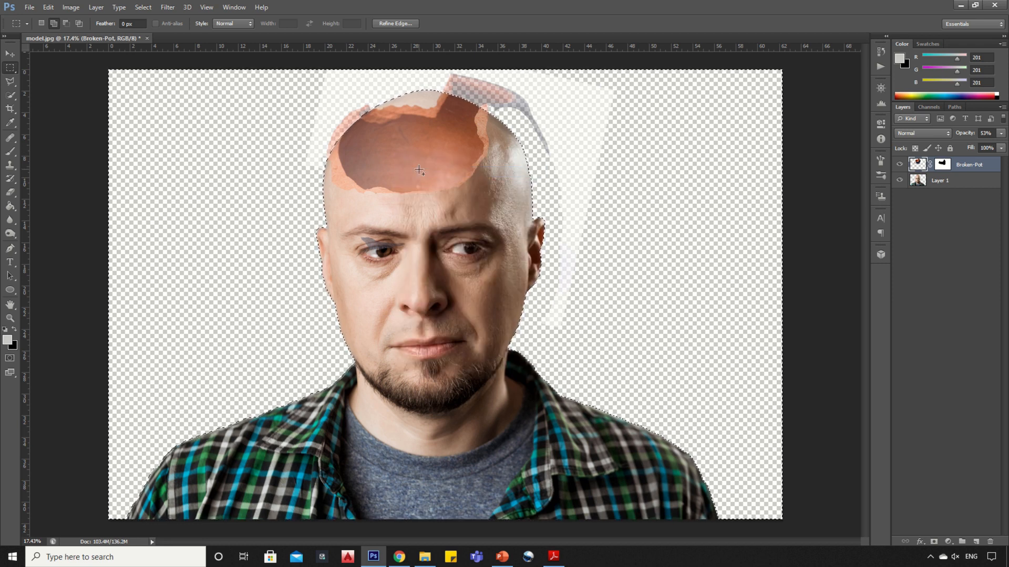
key(Delete)
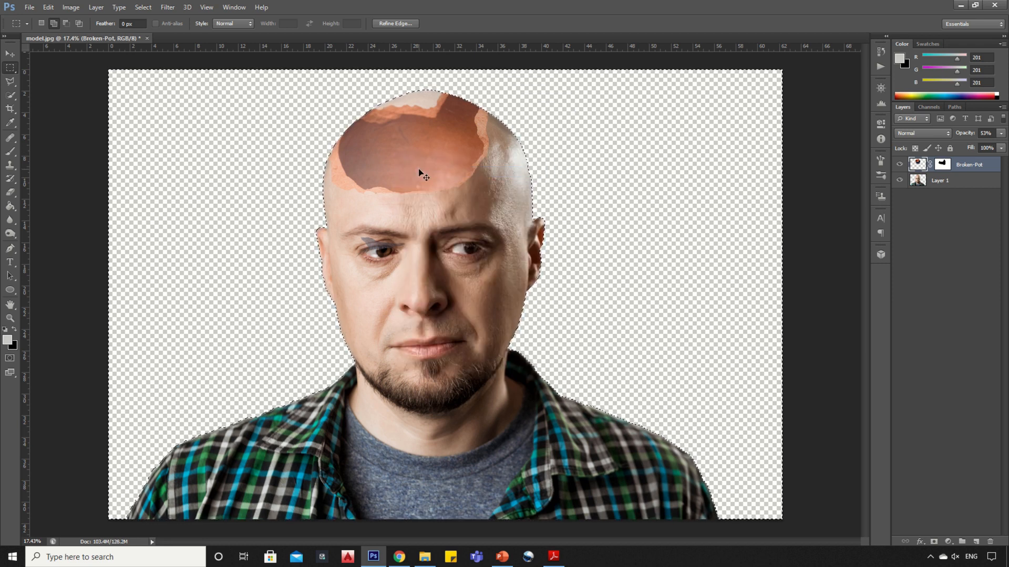
key(ctrl+d)
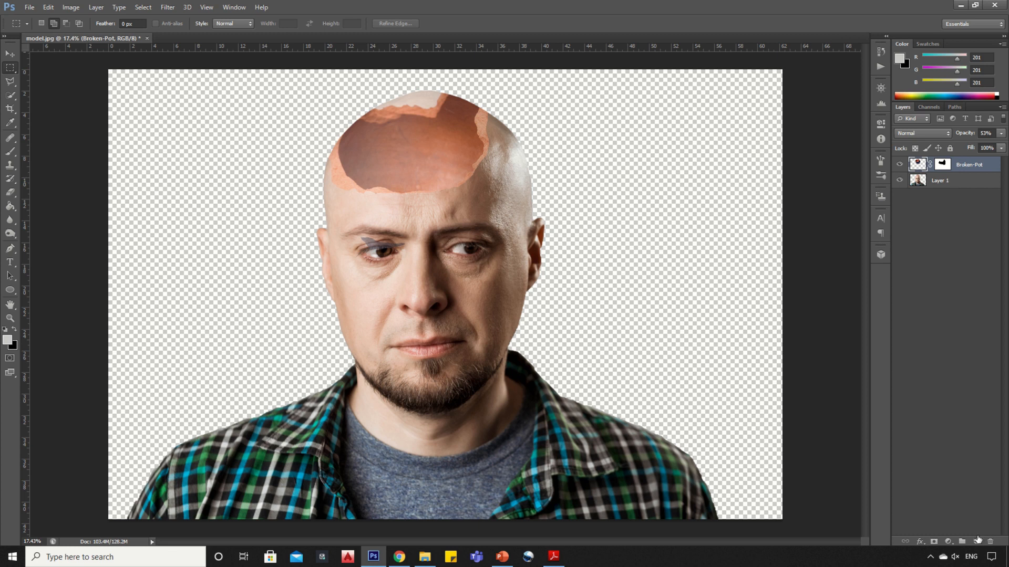
Add a new layer beneath Layer 1 and fill it with white (ffffff) as the background
click(977, 541)
drag(965, 164, 962, 207)
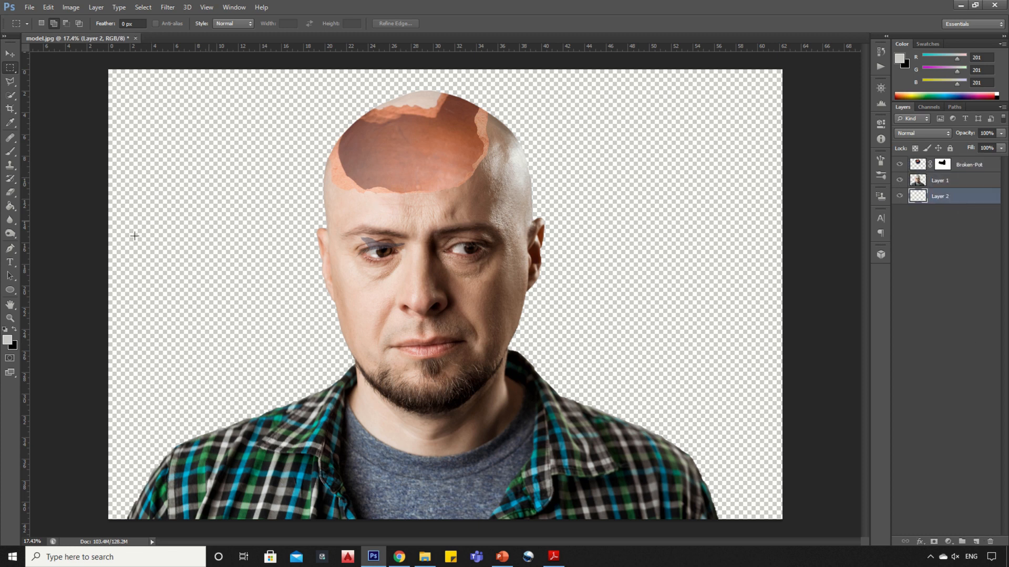
click(10, 205)
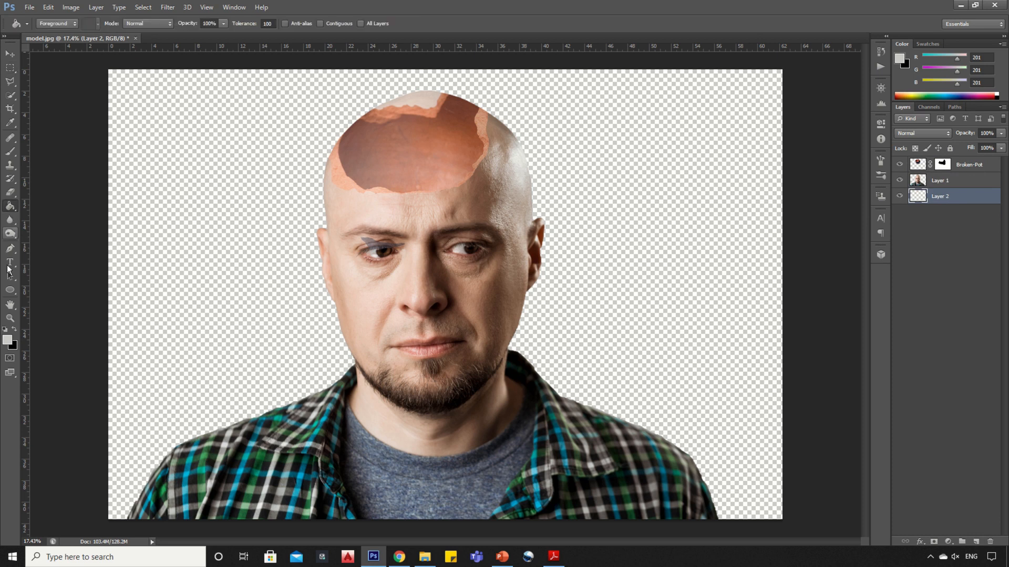
click(7, 340)
drag(692, 254, 643, 176)
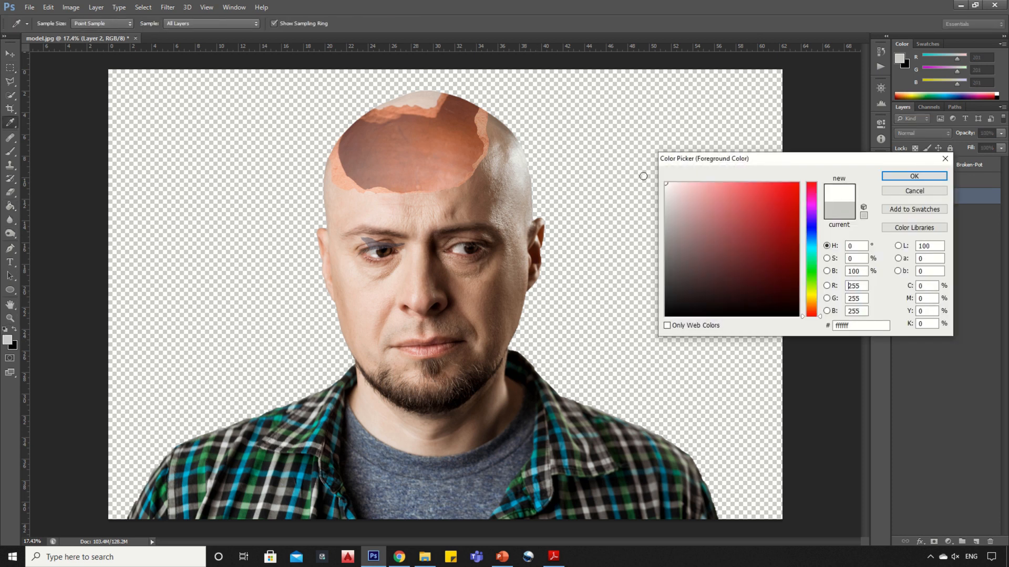
click(893, 175)
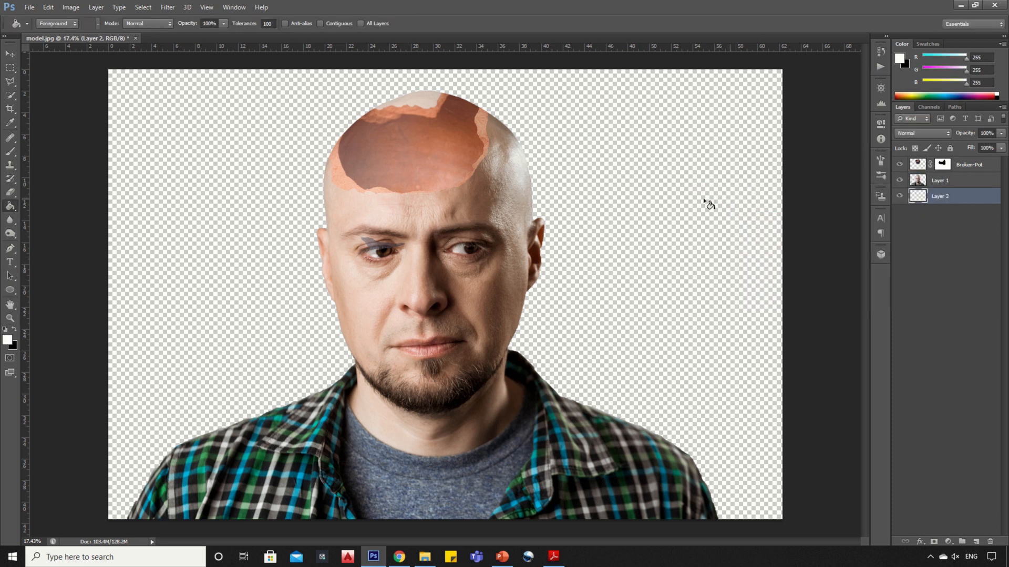
click(652, 208)
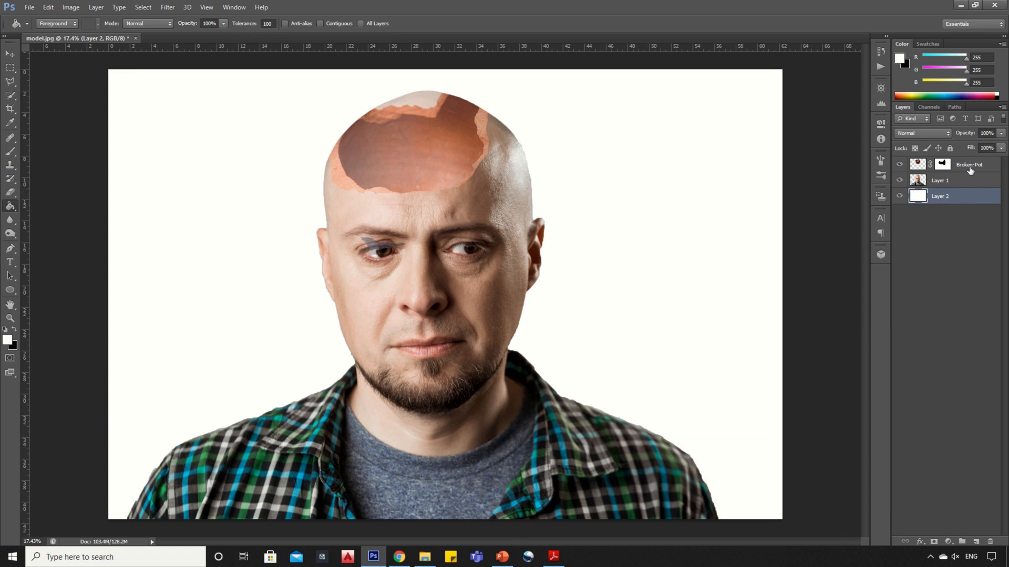
Mask Layer 1 to its own silhouette and paint out the scalp above the pot's upper broken rim with a black 473 px brush
click(954, 181)
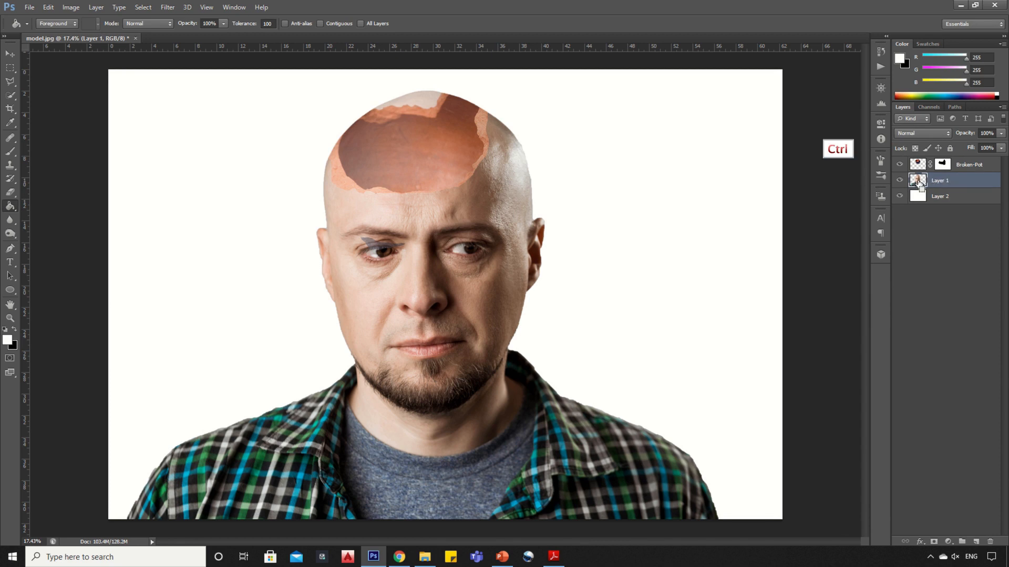
ctrl+click(918, 182)
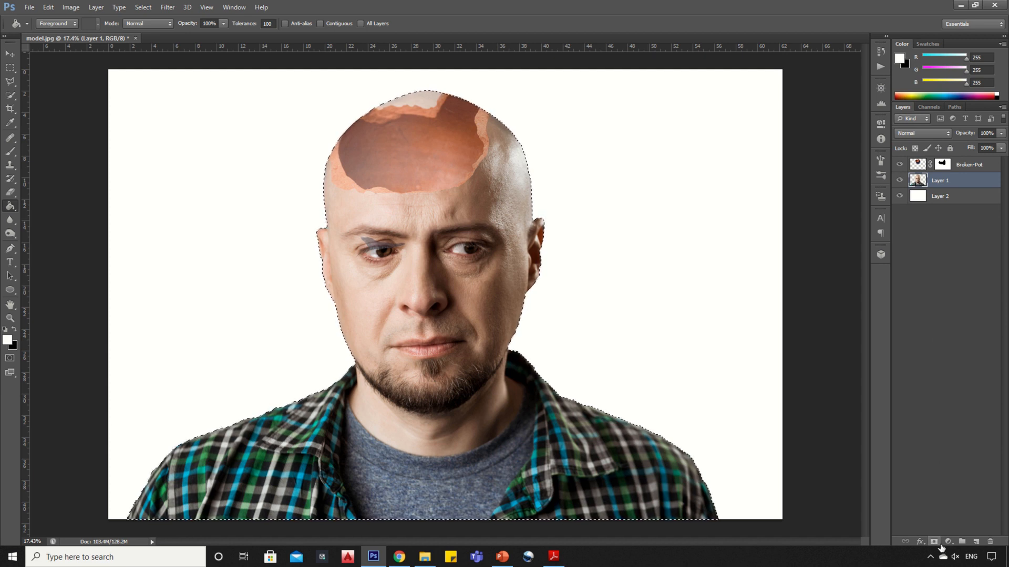
click(934, 541)
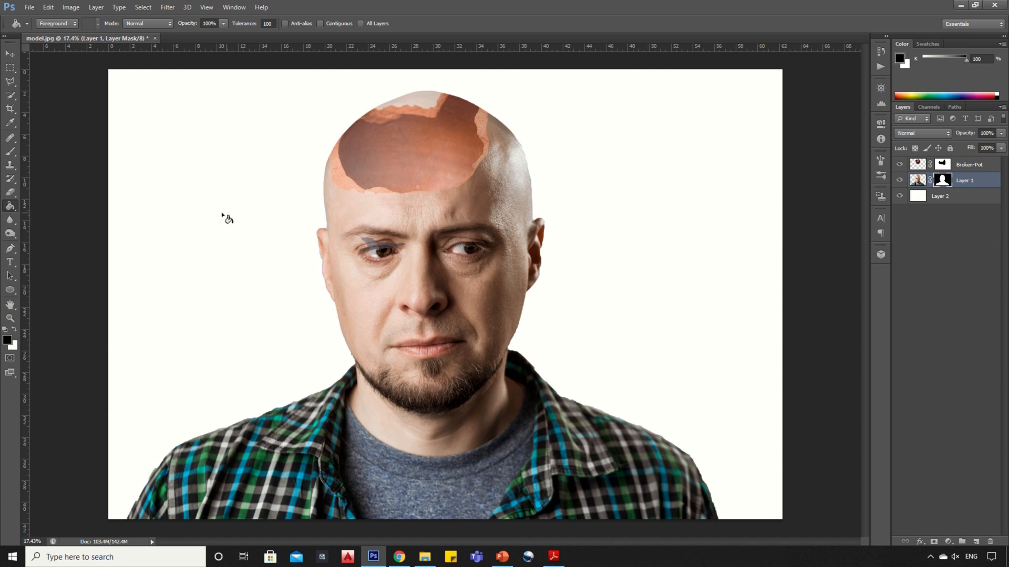
click(10, 154)
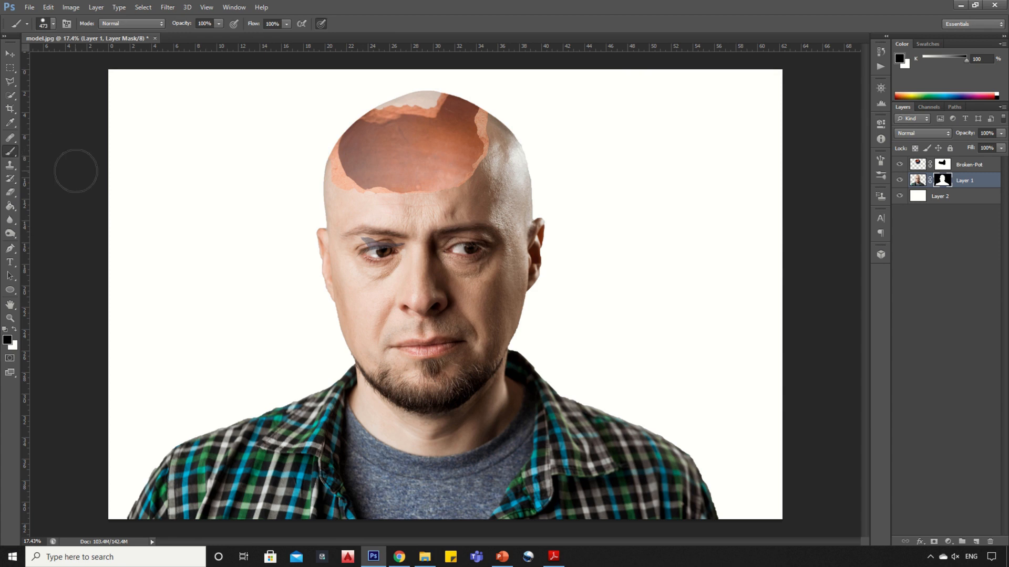
mouse_move(375, 95)
mouse_down()
mouse_move(427, 89)
mouse_move(397, 105)
mouse_move(427, 106)
mouse_move(427, 143)
mouse_move(472, 138)
mouse_up()
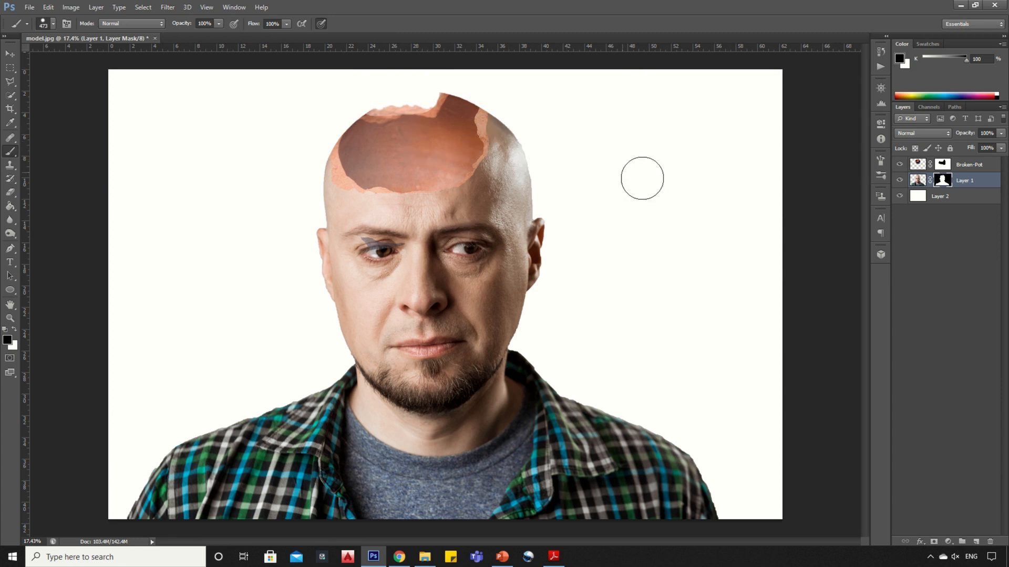
Raise the Broken-Pot layer's opacity to 100%
click(920, 164)
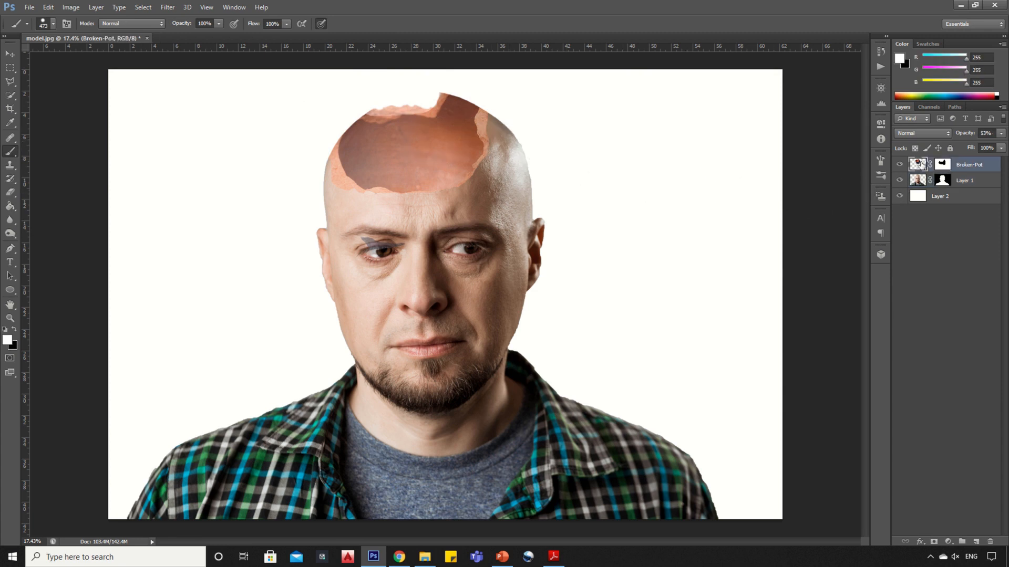
click(1001, 134)
drag(993, 146, 1005, 145)
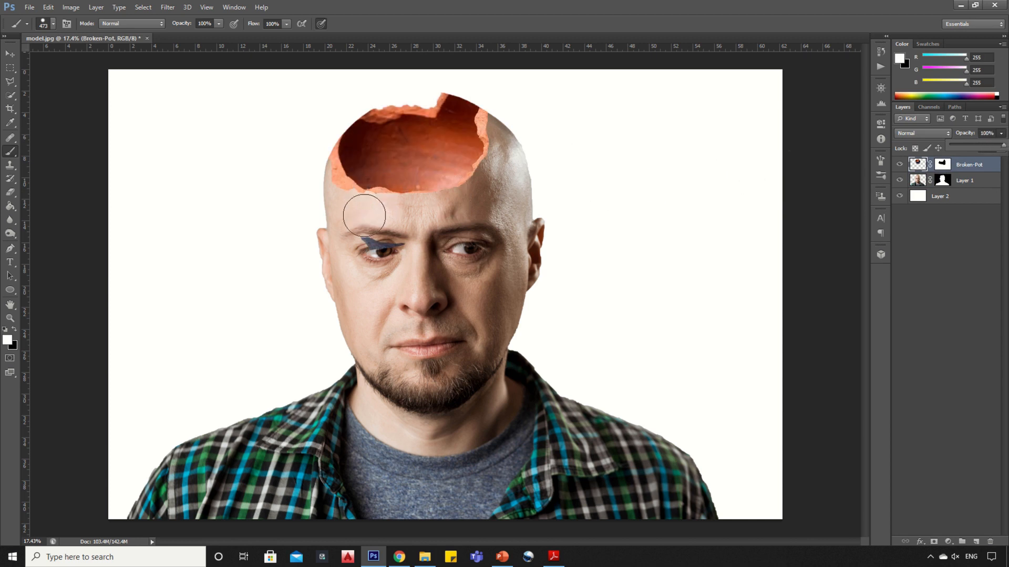
Paint black on the Broken-Pot mask to remove the leftover pot fragment over the man's eyebrow, and check the broken rim up close
click(943, 165)
key(x)
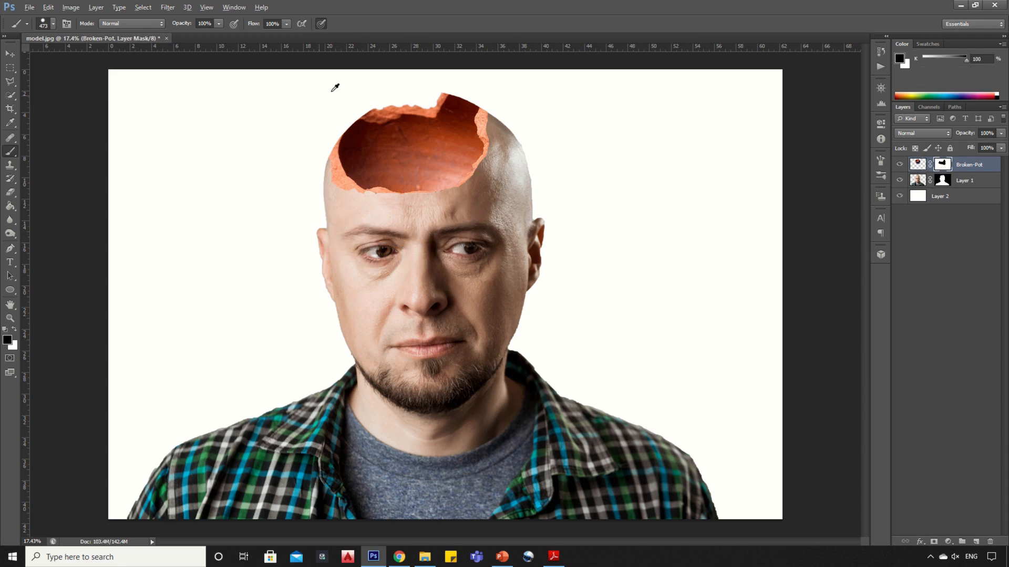
scroll(336, 88, up, 4)
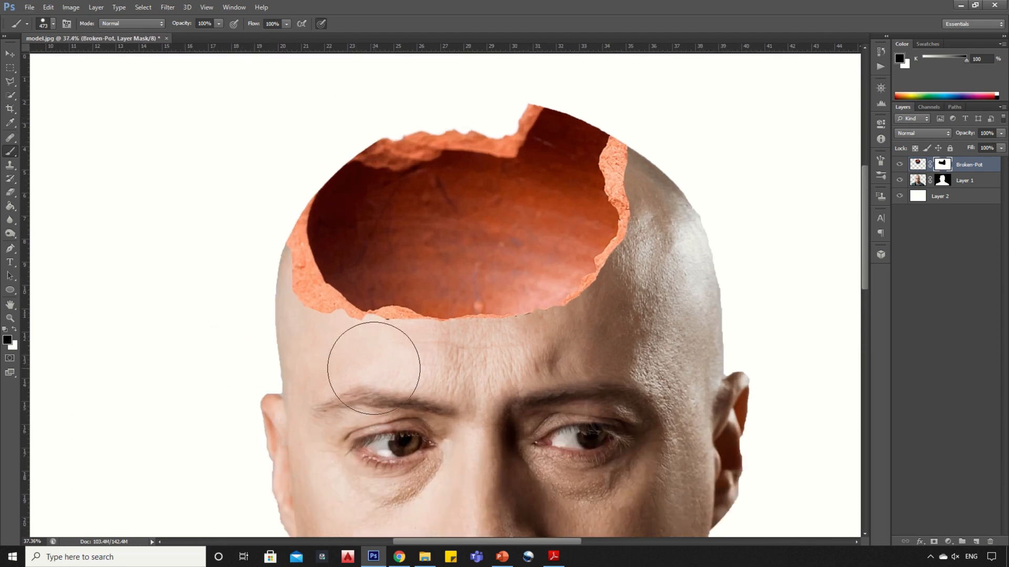
scroll(437, 171, down, 2)
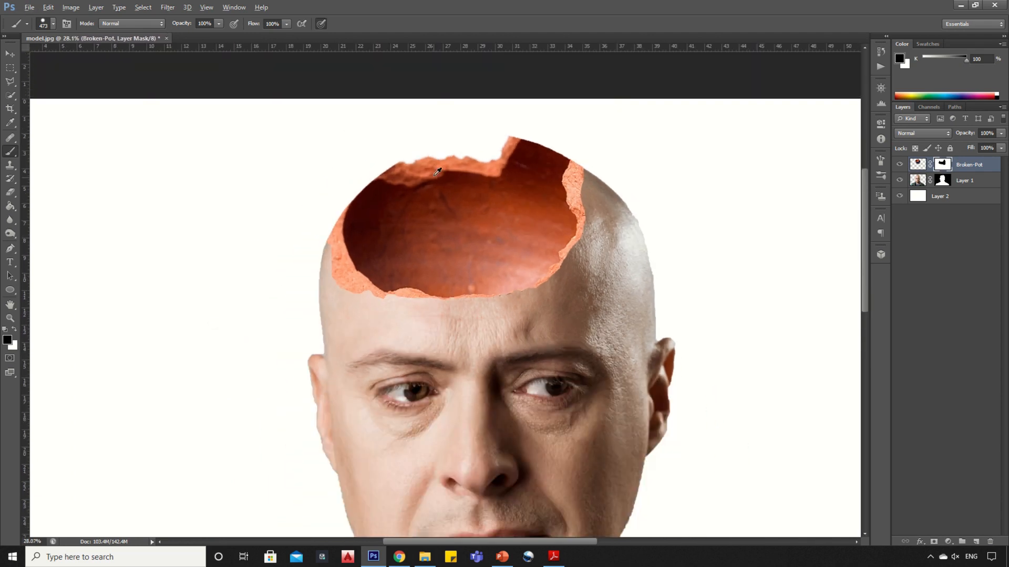
scroll(437, 172, down, 3)
scroll(435, 187, up, 1)
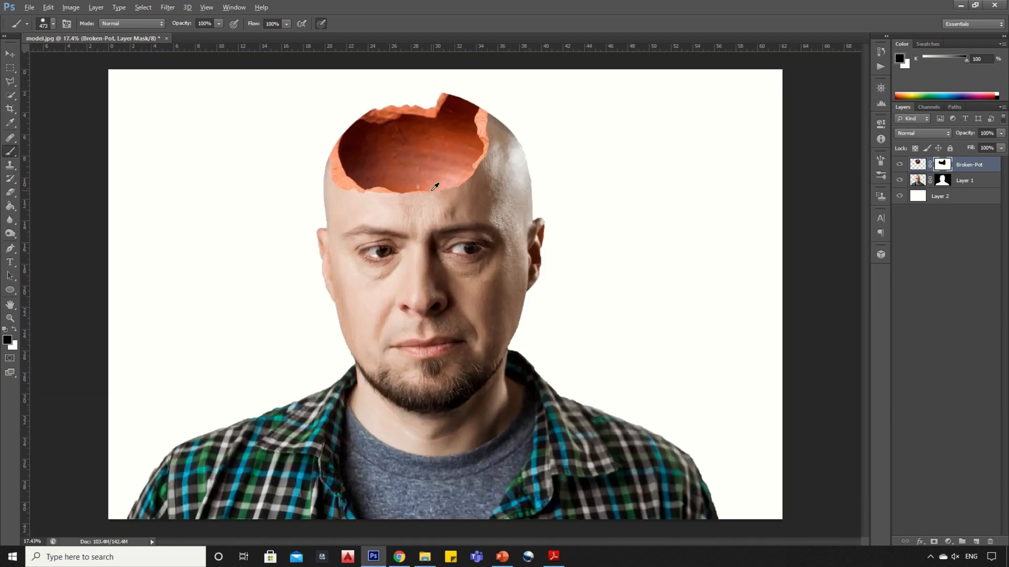
Brighten the Broken-Pot layer's image with a Levels adjustment, using midtones 1.75 and a white input level of 239
click(11, 55)
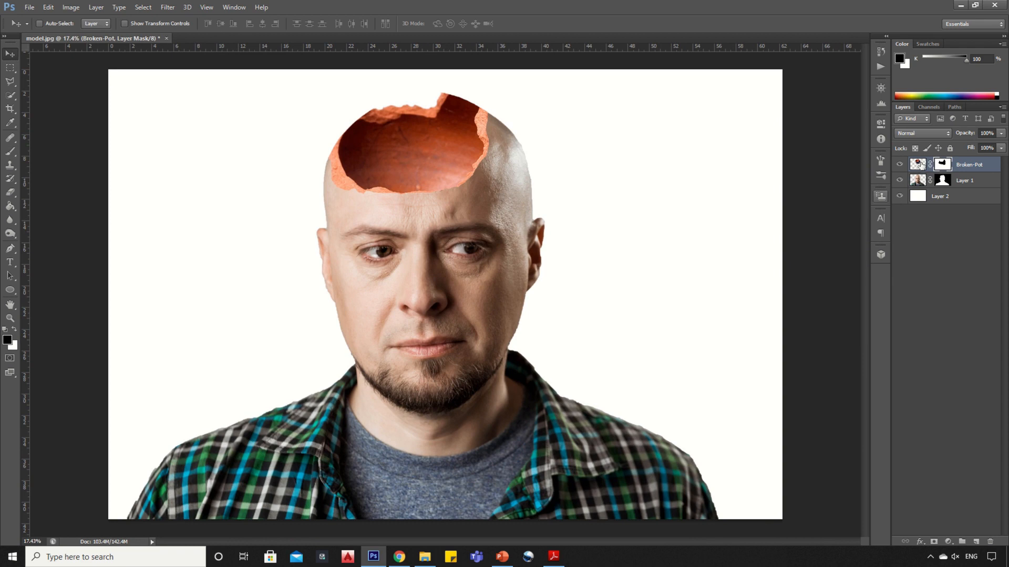
click(918, 164)
key(x)
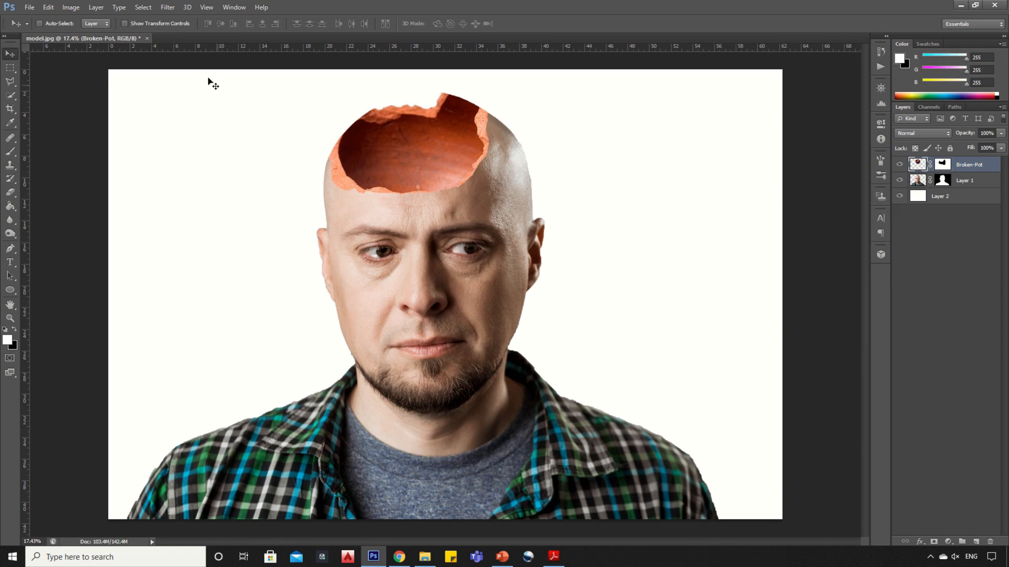
click(69, 7)
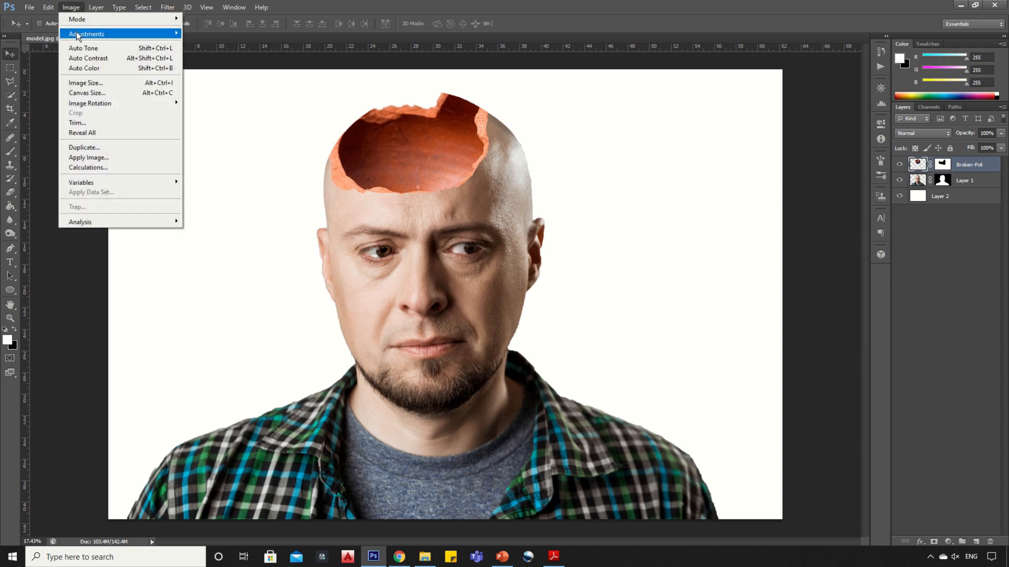
mouse_move(77, 32)
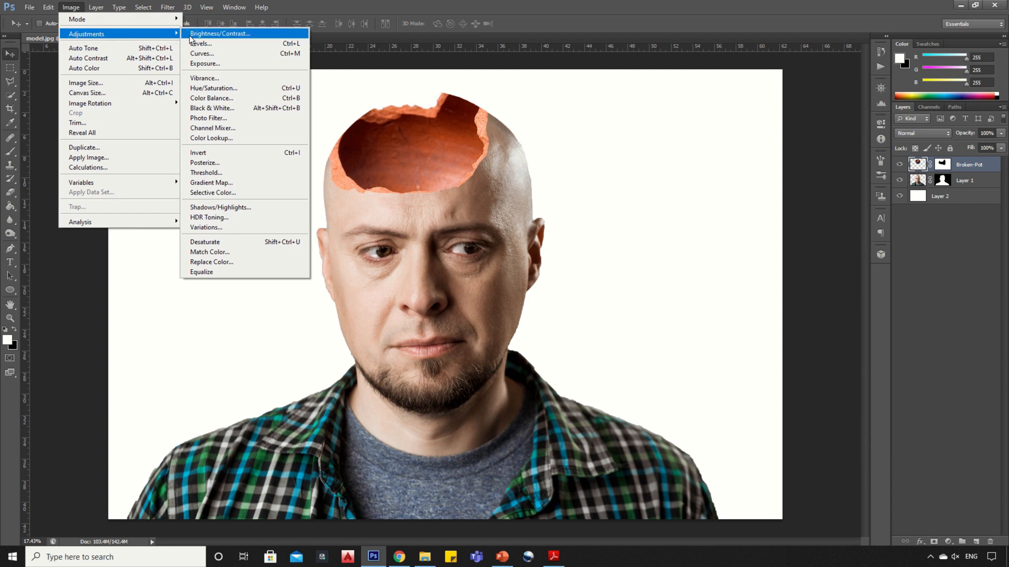
click(211, 45)
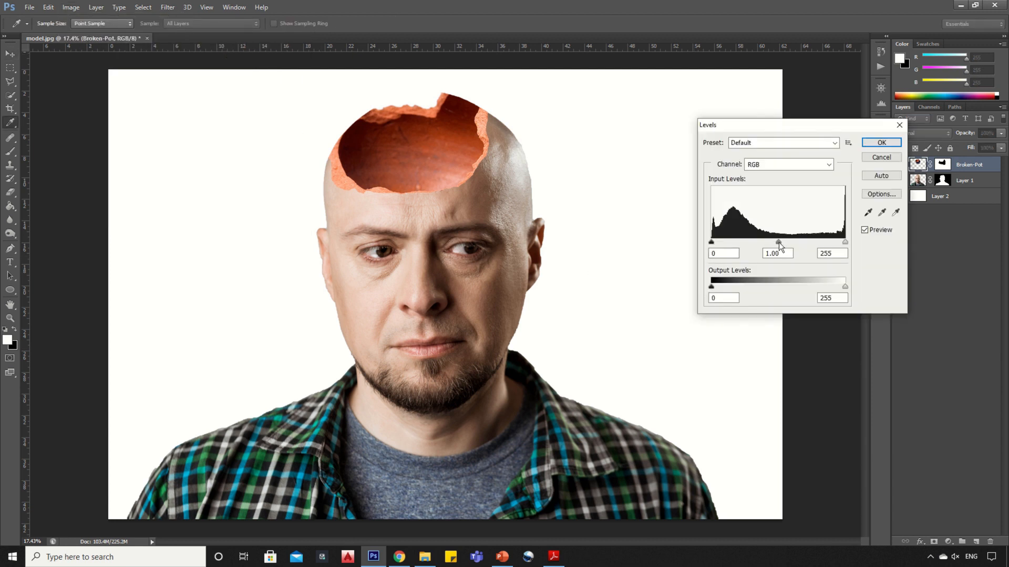
drag(778, 242, 711, 243)
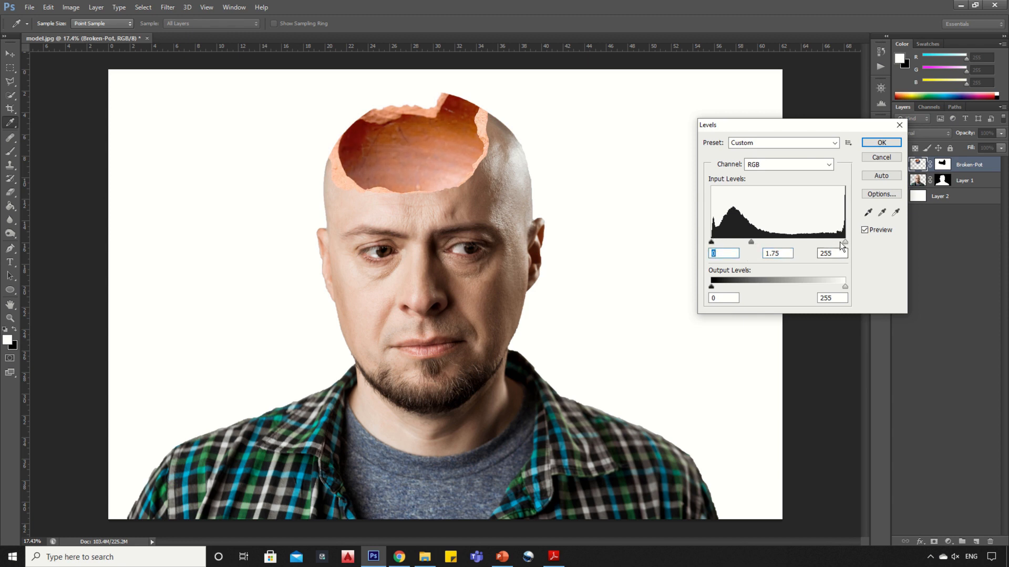
drag(844, 242, 836, 241)
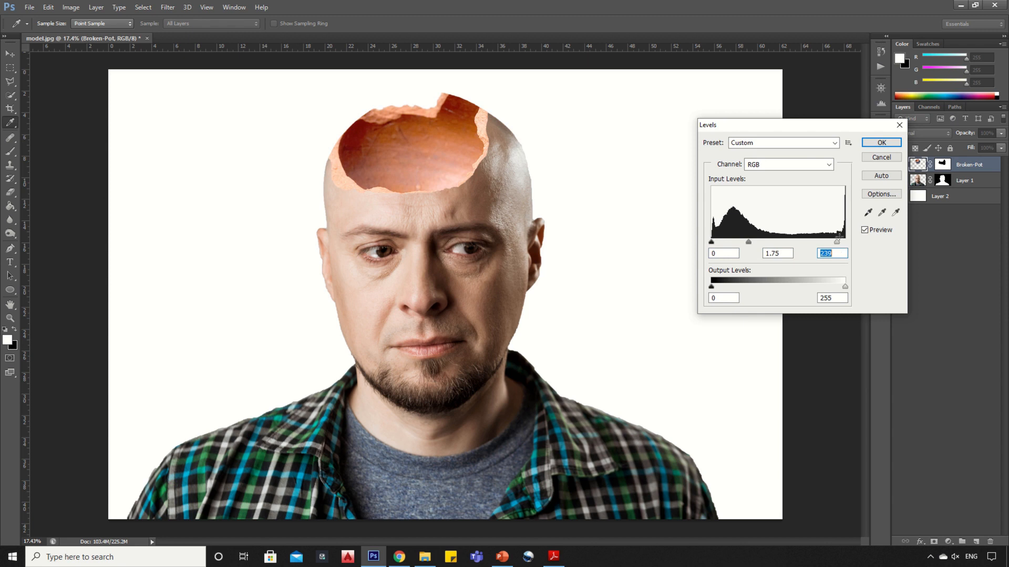
click(880, 144)
key(v)
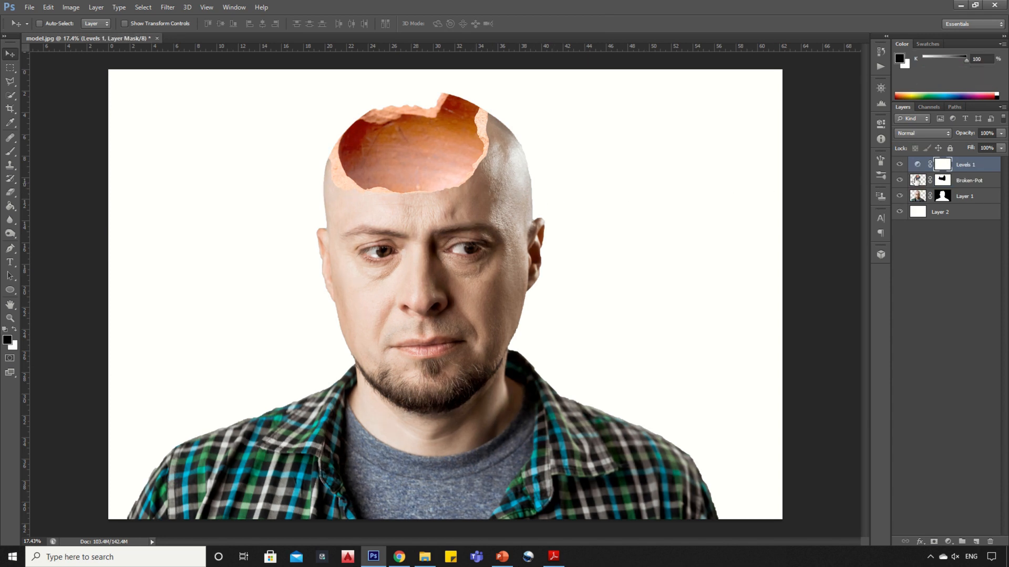
Apply Brightness/Contrast to the Broken-Pot layer's image with brightness -23 and contrast 29
click(916, 181)
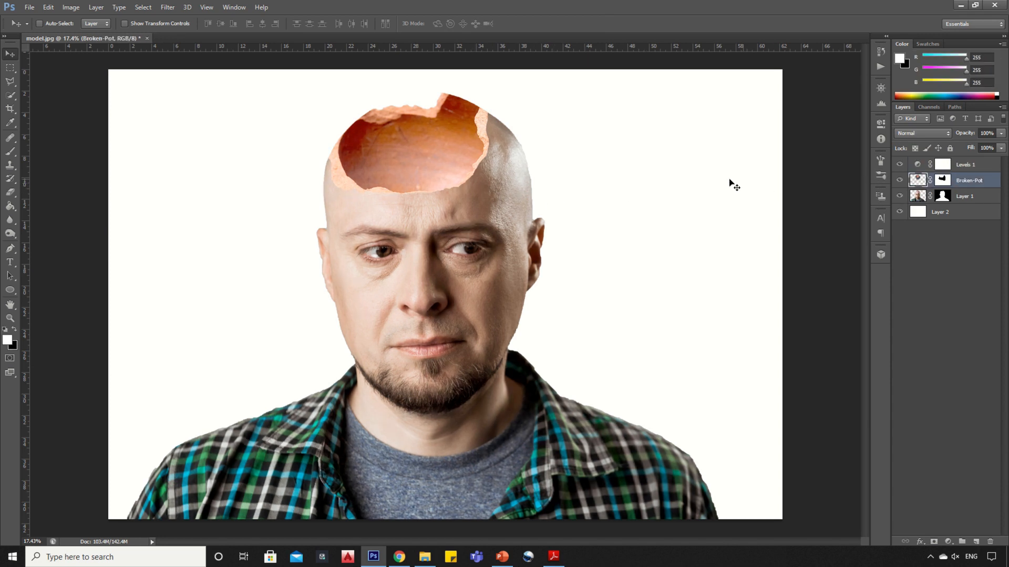
click(70, 7)
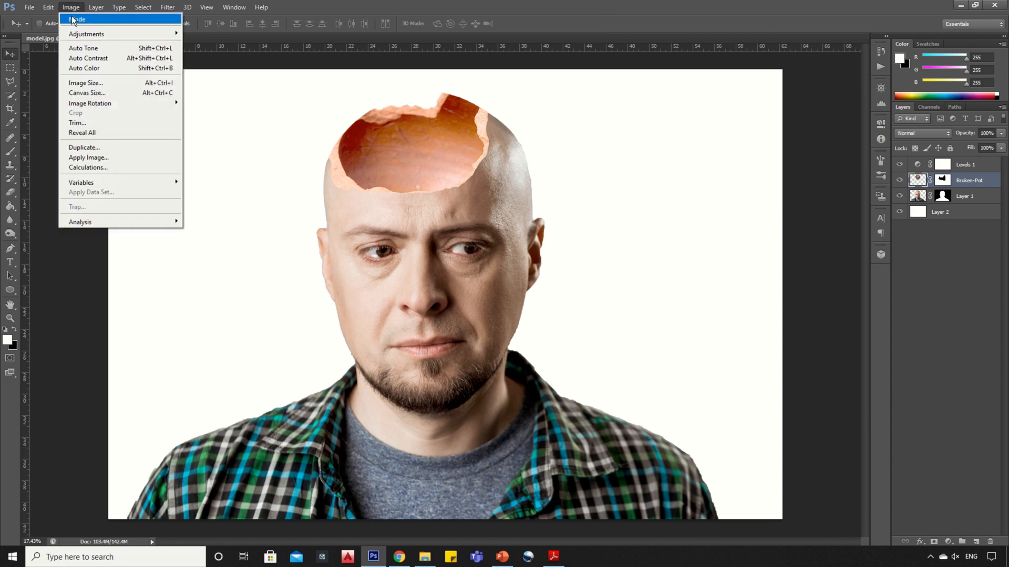
mouse_move(78, 33)
click(210, 34)
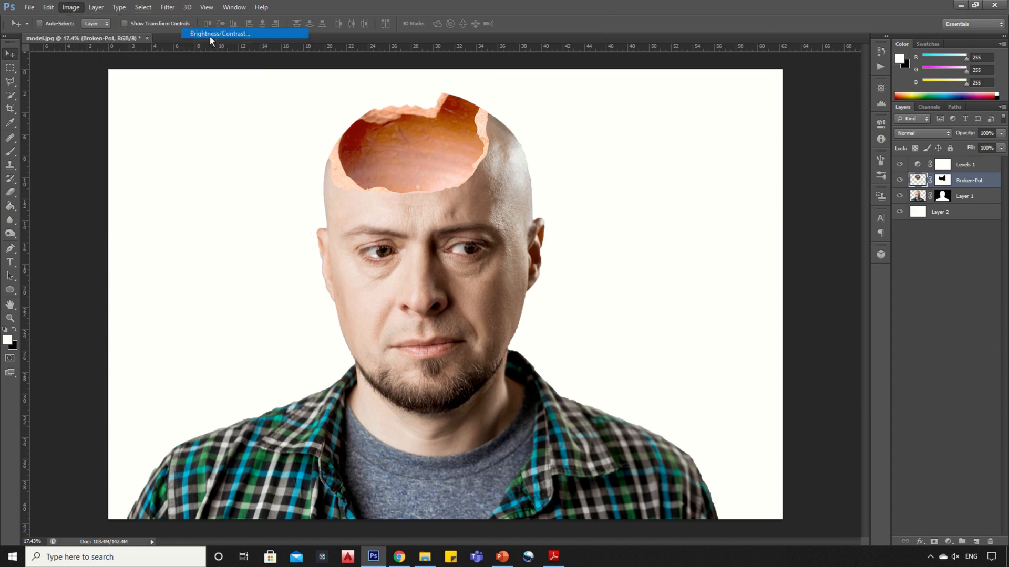
drag(726, 200, 715, 178)
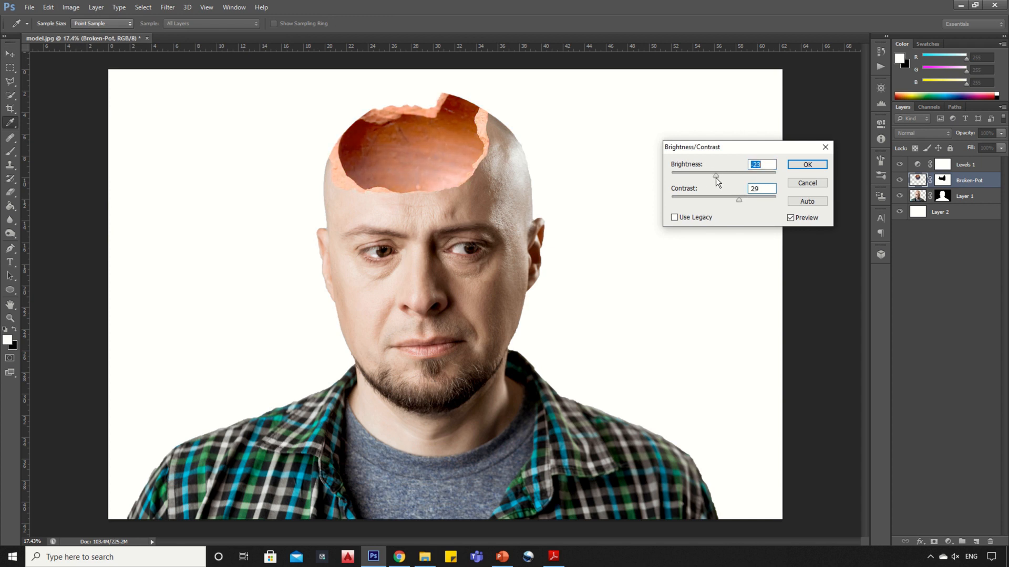
click(804, 166)
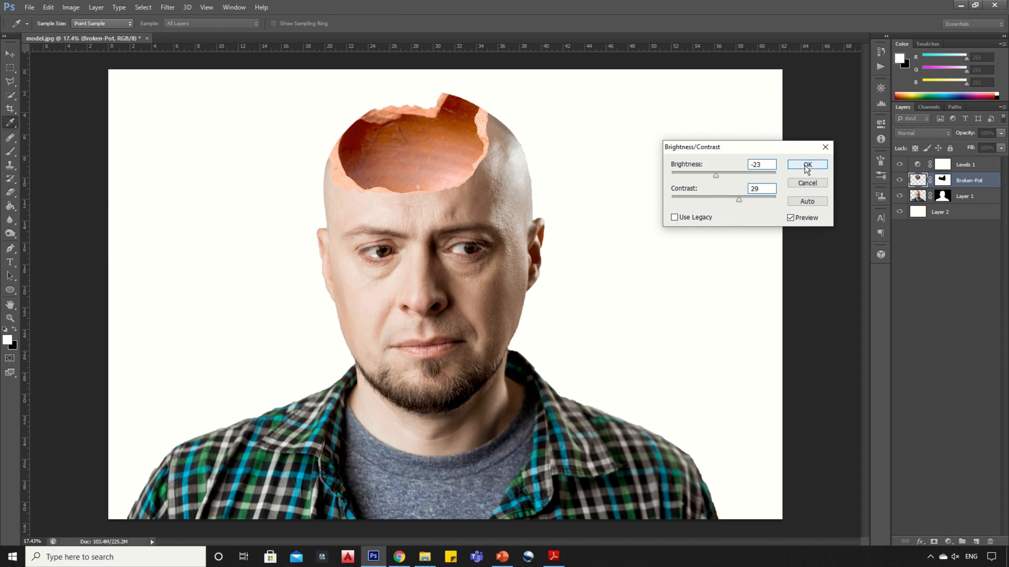